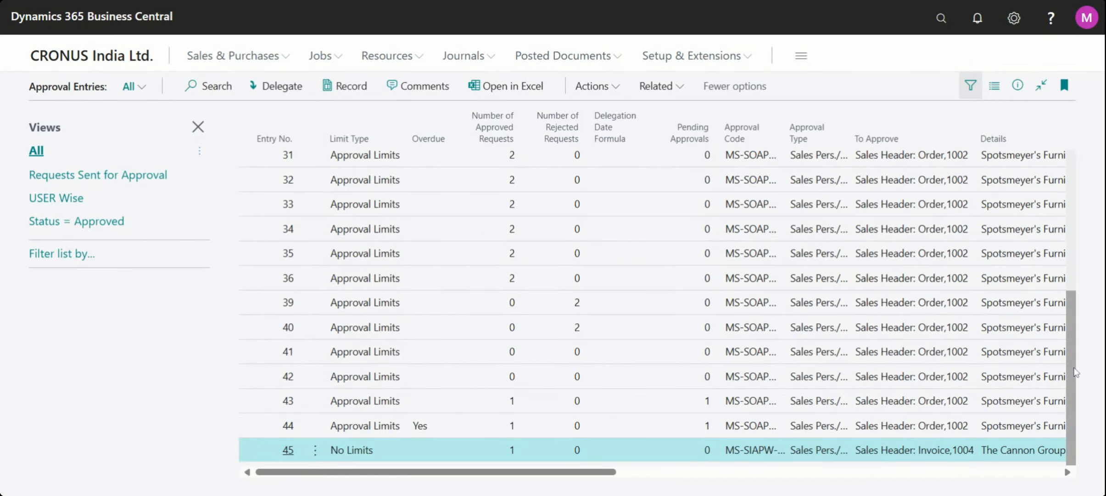
Step: Filter the approval entries by status so that only Open entries are listed
{"action": "left_click_drag", "start_coordinate": [1076, 372], "coordinate": [1080, 202]}
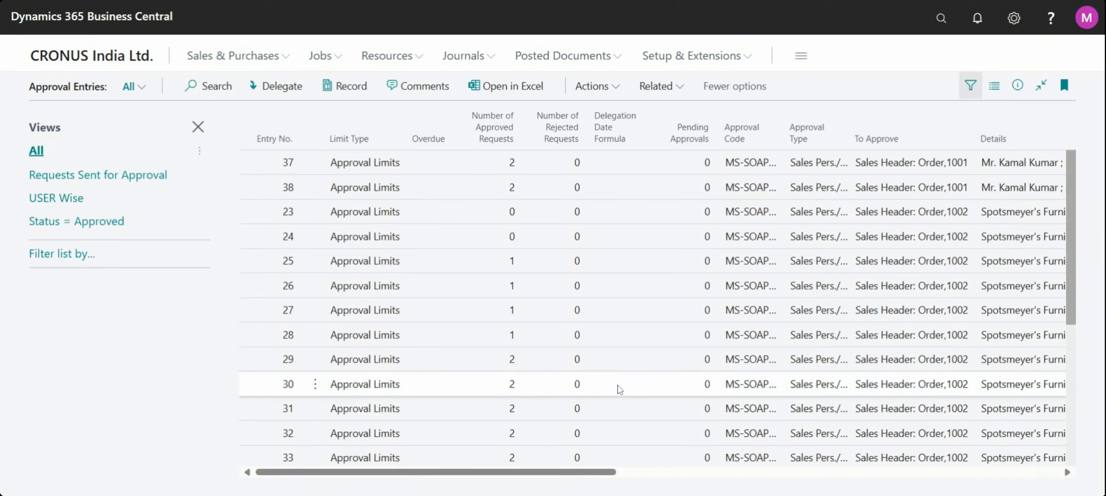
{"action": "left_click_drag", "start_coordinate": [565, 473], "coordinate": [527, 443]}
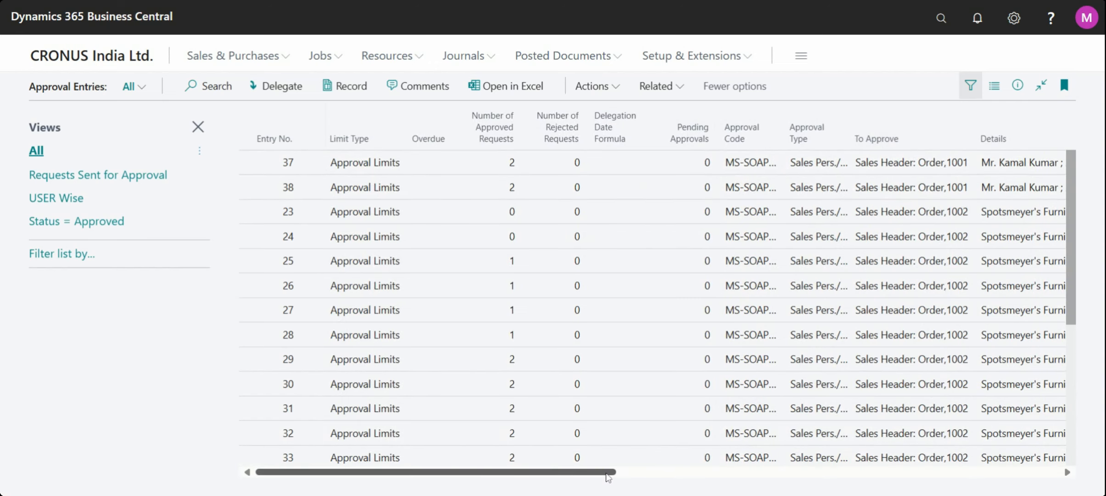
{"action": "left_click_drag", "start_coordinate": [608, 478], "coordinate": [801, 487]}
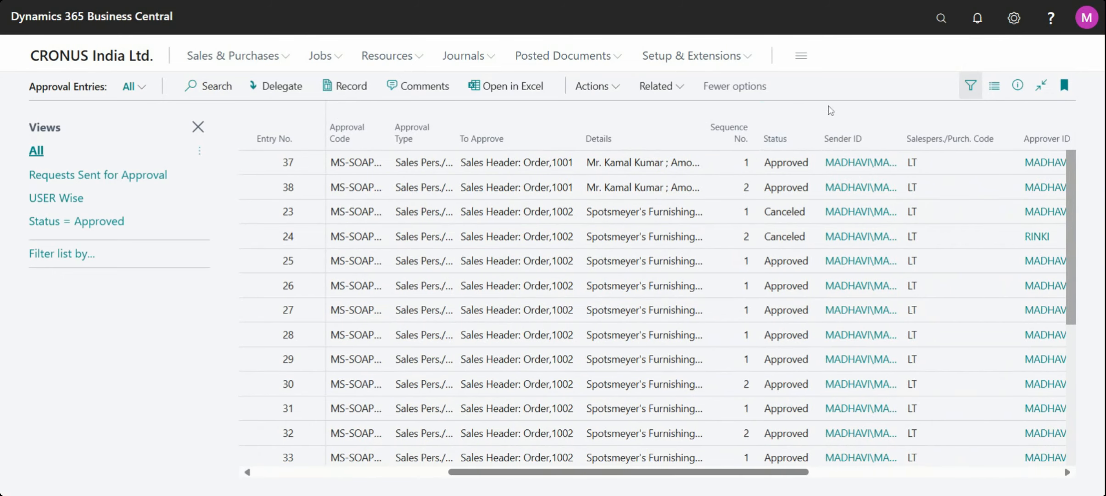
{"action": "left_click", "coordinate": [814, 140]}
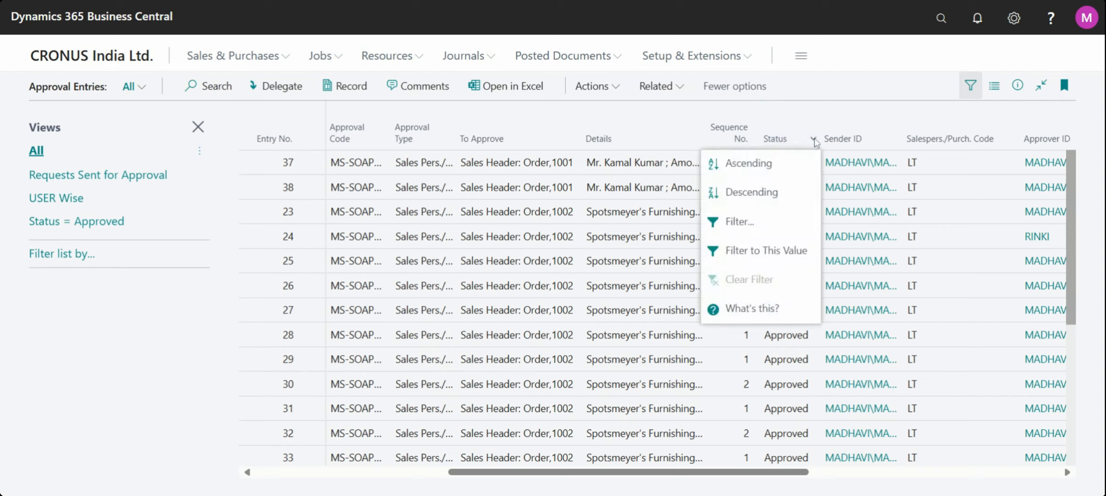
{"action": "left_click", "coordinate": [785, 222]}
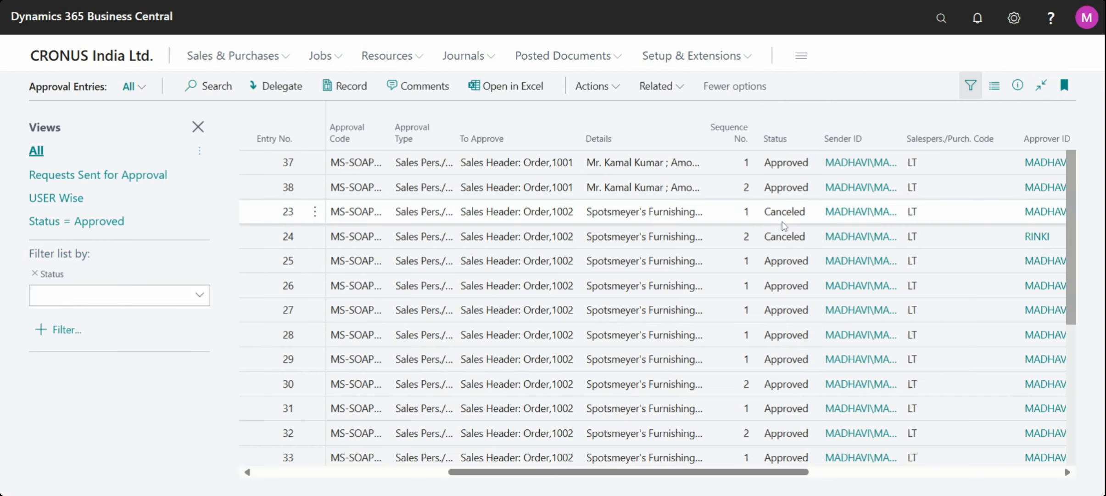
{"action": "left_click", "coordinate": [199, 295]}
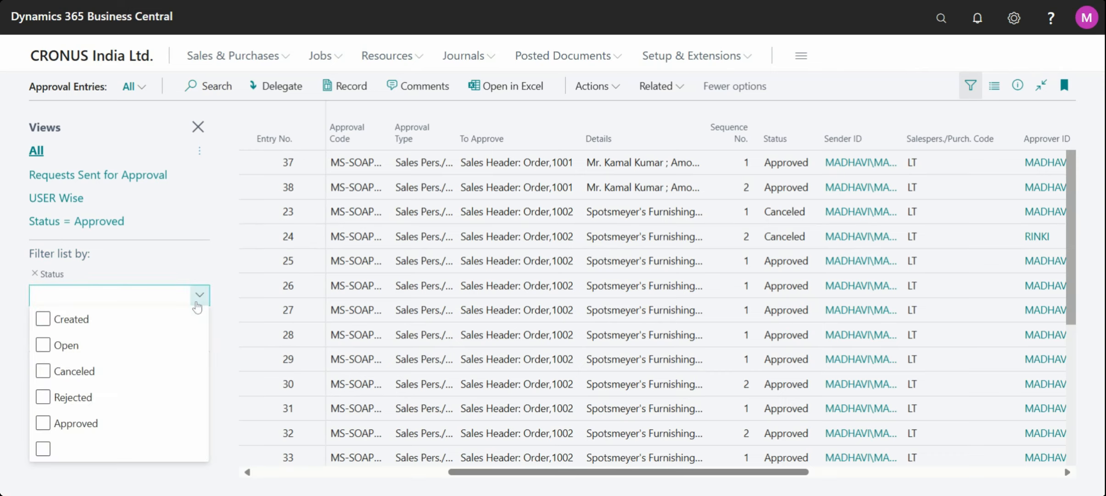
{"action": "left_click", "coordinate": [75, 348]}
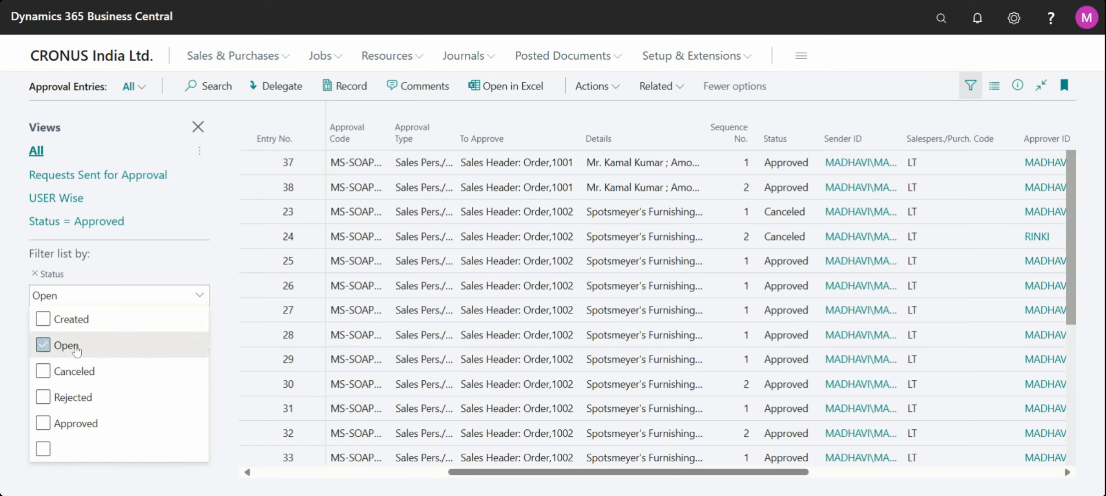
{"action": "left_click", "coordinate": [183, 235]}
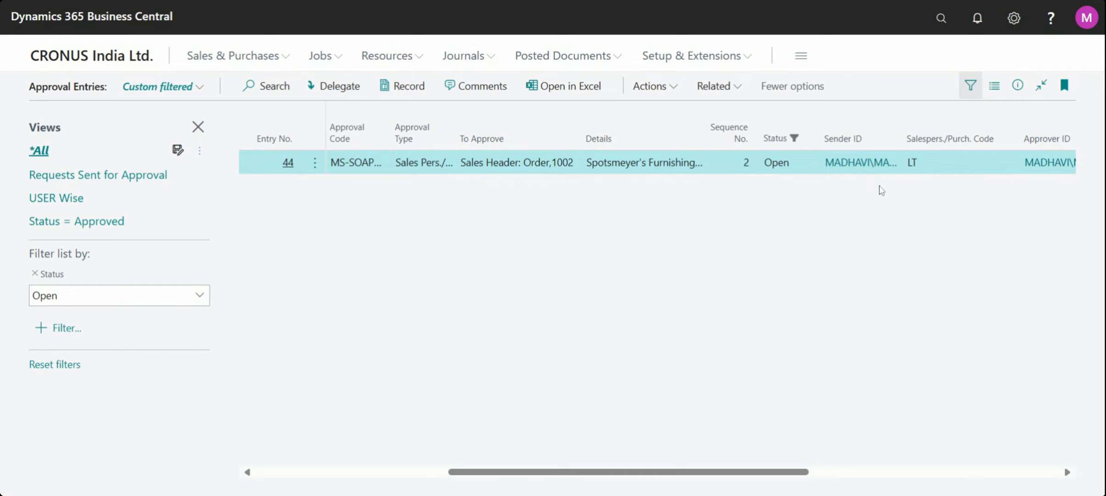
Step: Open the sales order record behind the open approval entry for Spotsmeyer's Furnishings
{"action": "left_click_drag", "start_coordinate": [813, 472], "coordinate": [906, 477]}
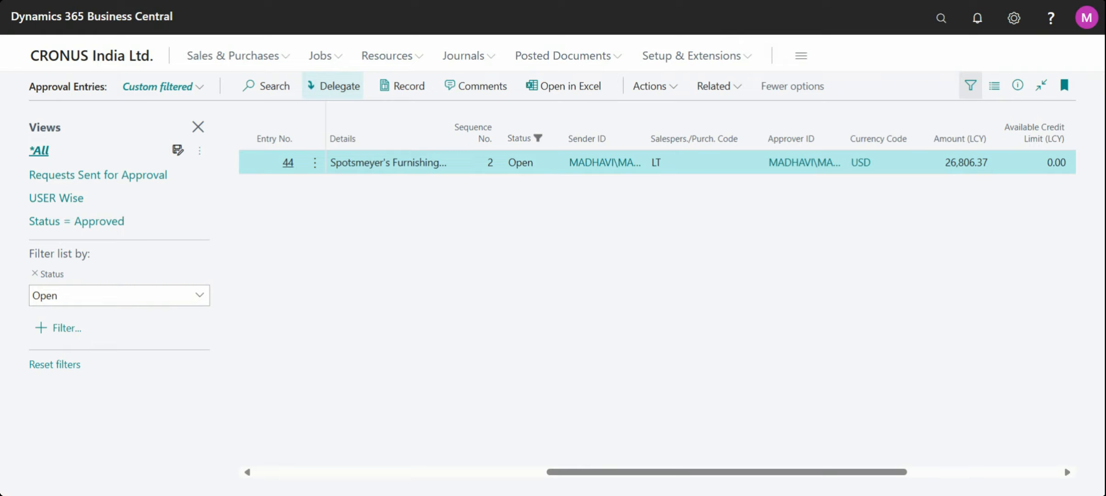
{"action": "left_click", "coordinate": [315, 163]}
{"action": "left_click", "coordinate": [402, 168]}
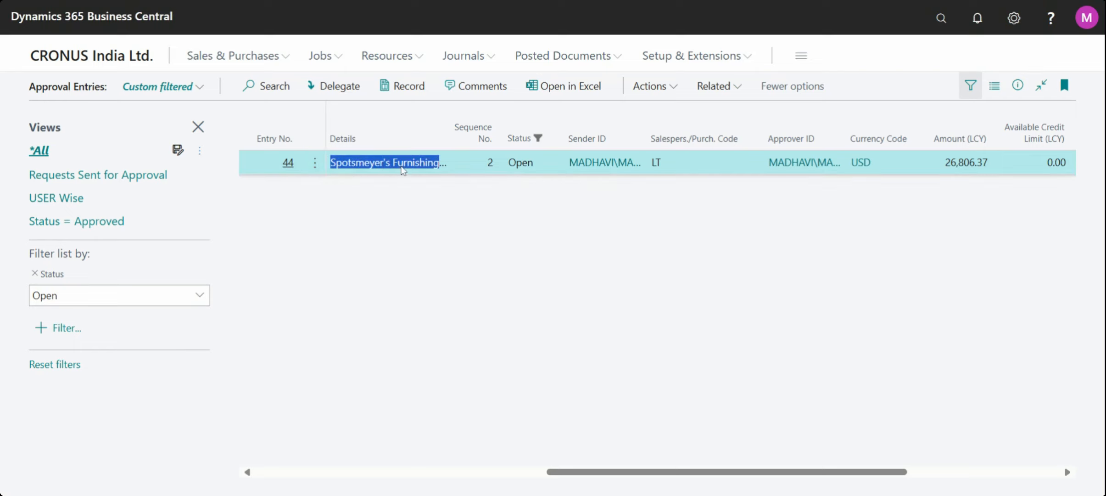
{"action": "left_click", "coordinate": [317, 171]}
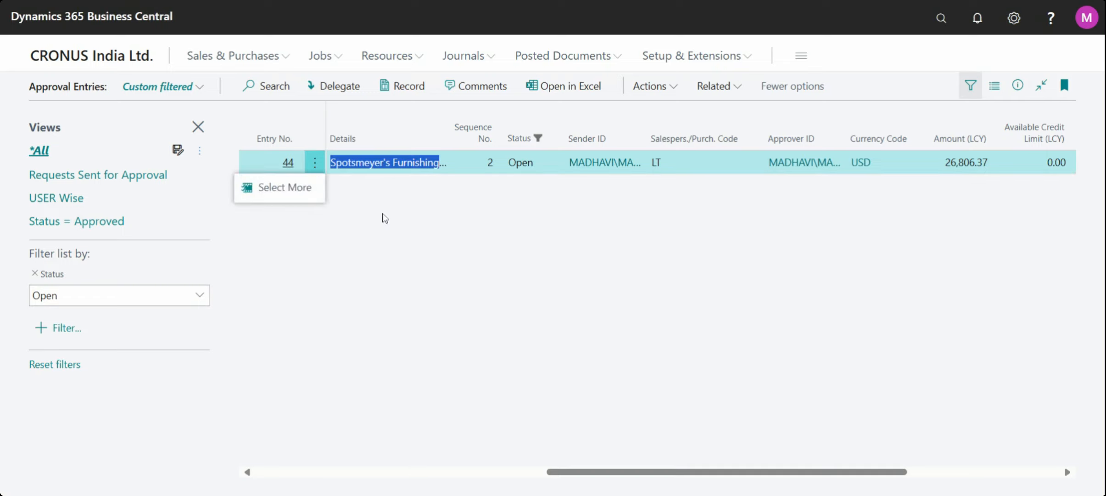
{"action": "left_click", "coordinate": [393, 226]}
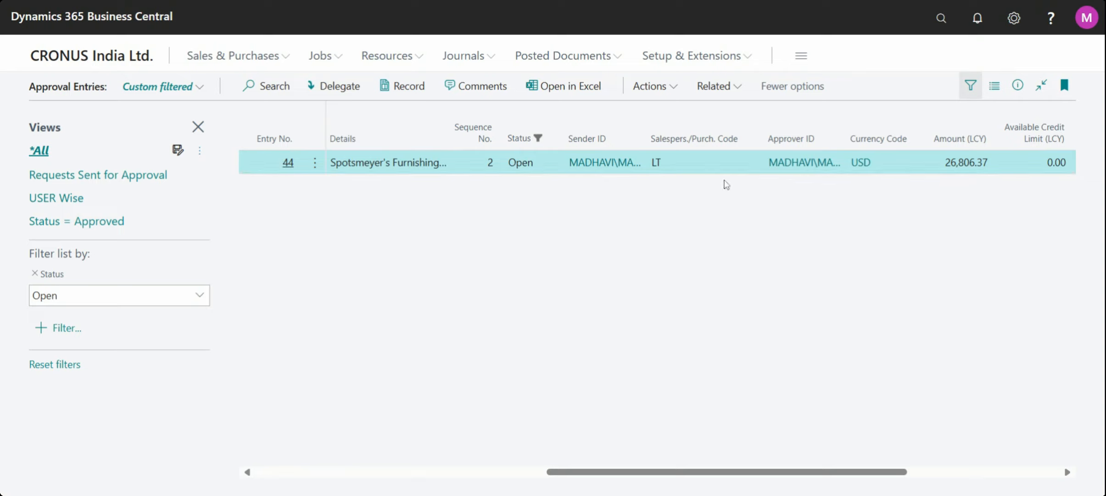
{"action": "left_click", "coordinate": [403, 91]}
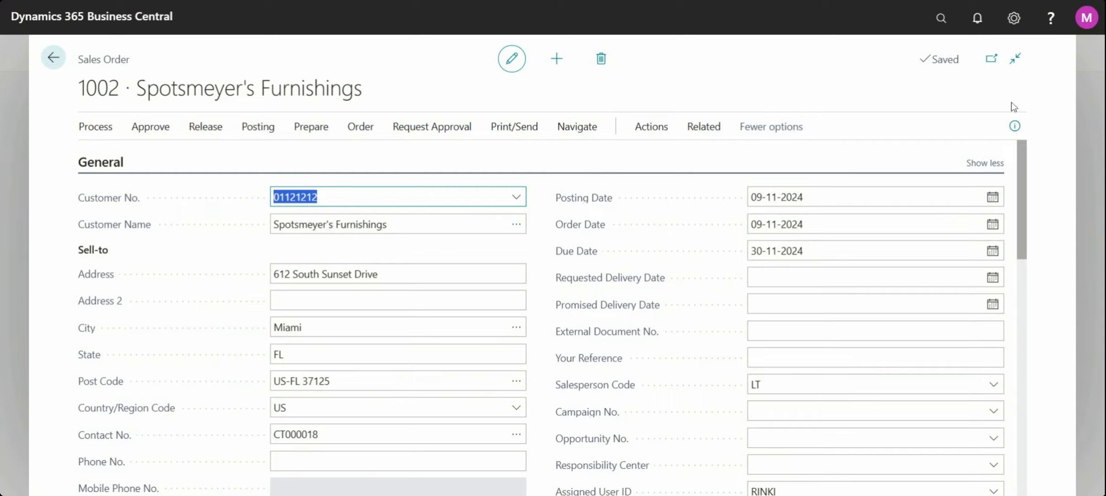
Step: Change the sales order's Assigned User ID to the other user offered in the lookup
{"action": "left_click_drag", "start_coordinate": [1021, 155], "coordinate": [1038, 287]}
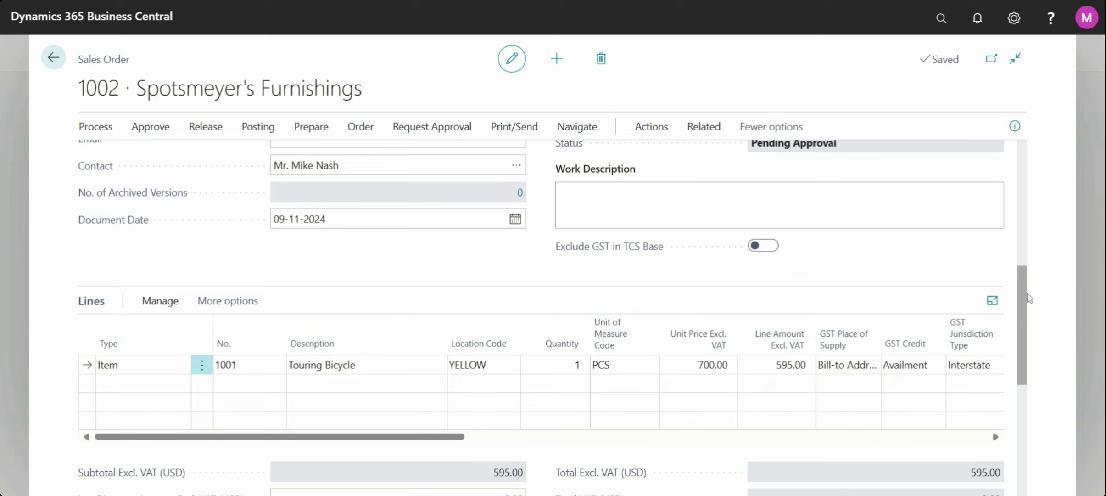
{"action": "left_click_drag", "start_coordinate": [1023, 302], "coordinate": [1020, 274]}
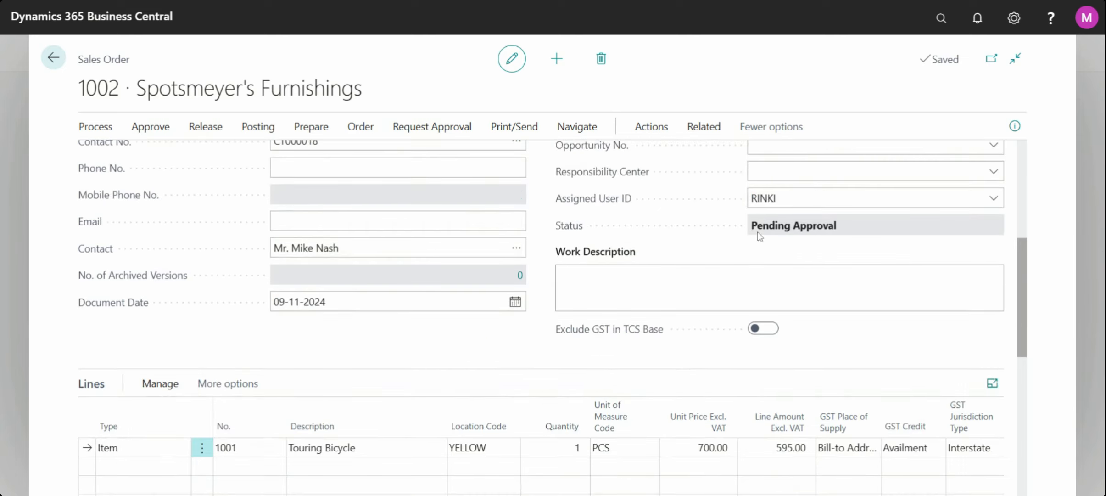
{"action": "left_click", "coordinate": [776, 287]}
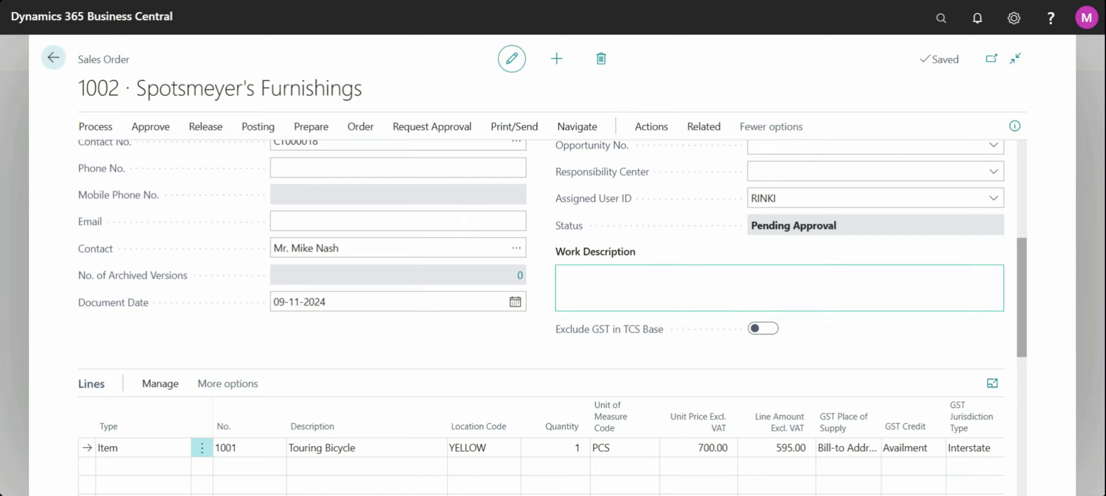
{"action": "left_click", "coordinate": [1042, 324]}
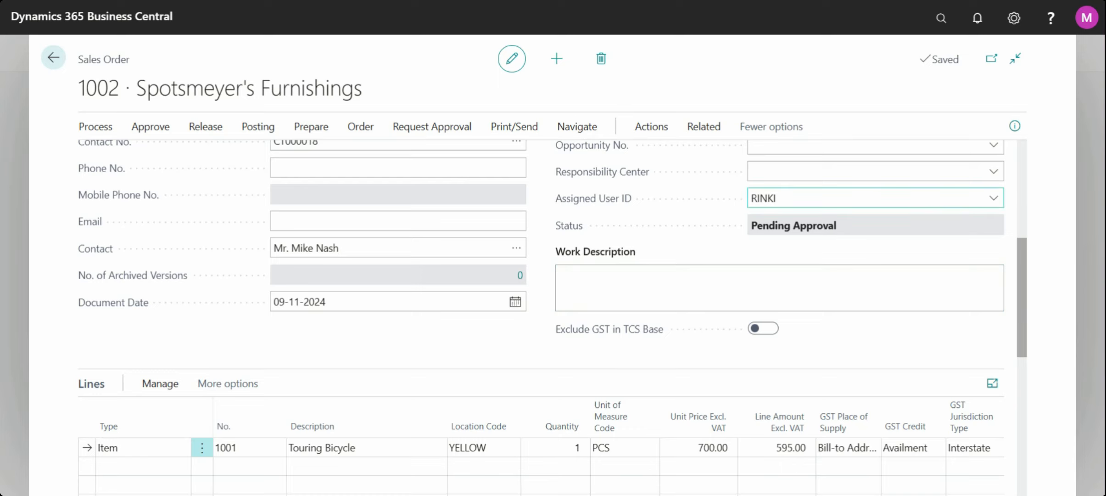
{"action": "left_click", "coordinate": [999, 204]}
{"action": "left_click", "coordinate": [999, 205]}
{"action": "left_click", "coordinate": [999, 206]}
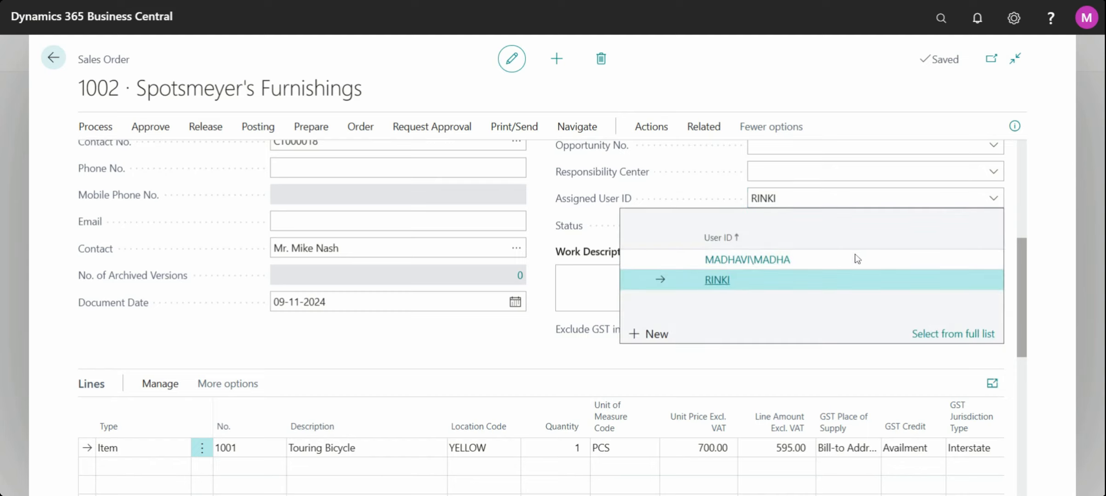
{"action": "left_click", "coordinate": [837, 260]}
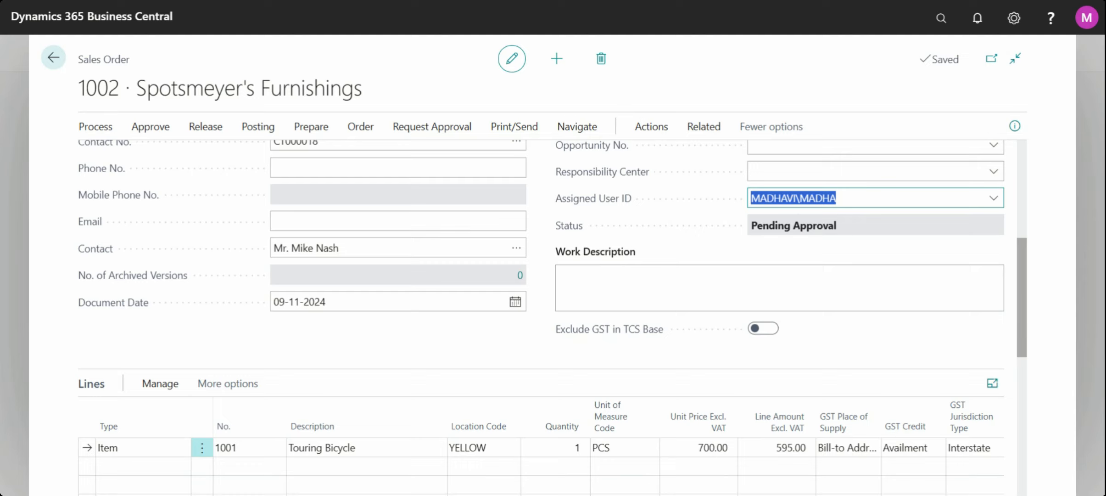
{"action": "left_click", "coordinate": [848, 199]}
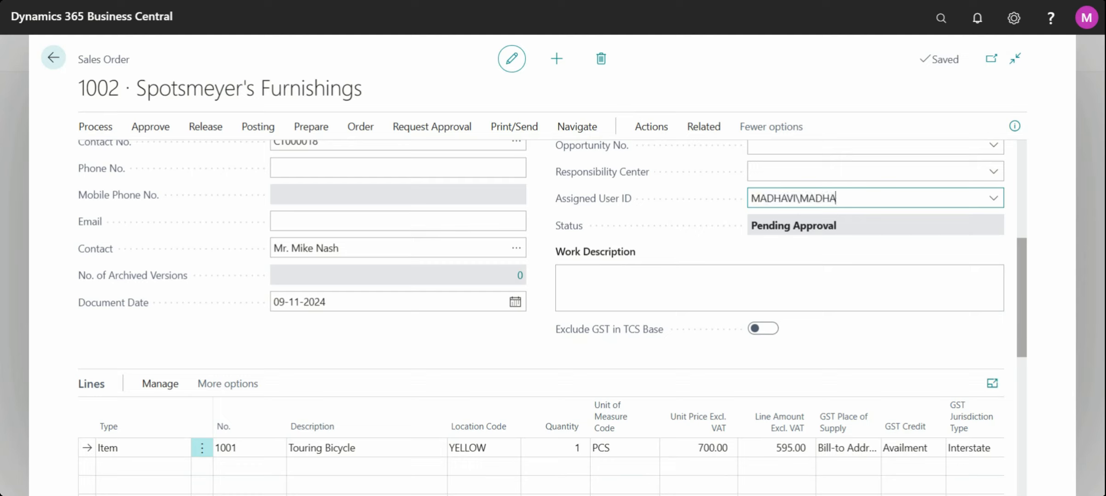
{"action": "left_click", "coordinate": [1020, 339]}
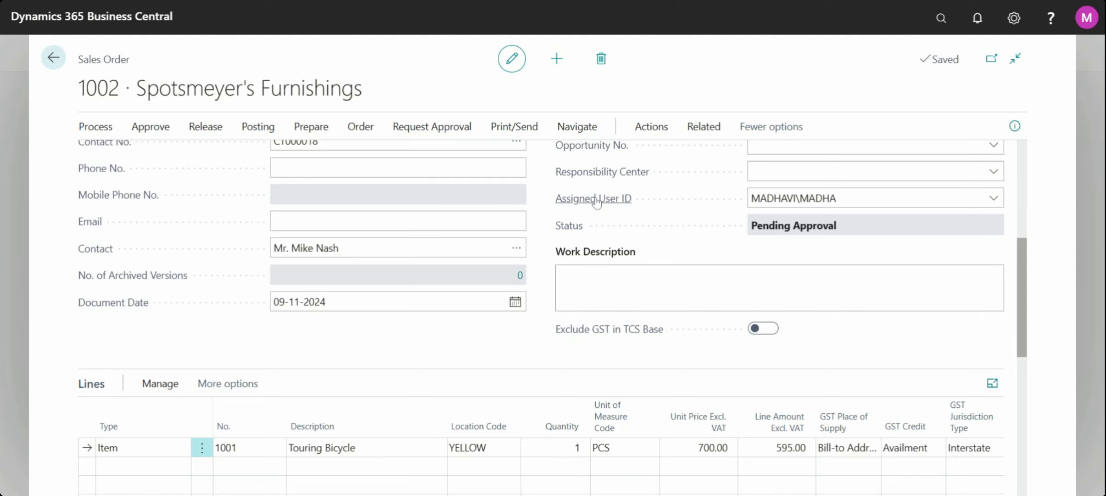
{"action": "left_click", "coordinate": [794, 198]}
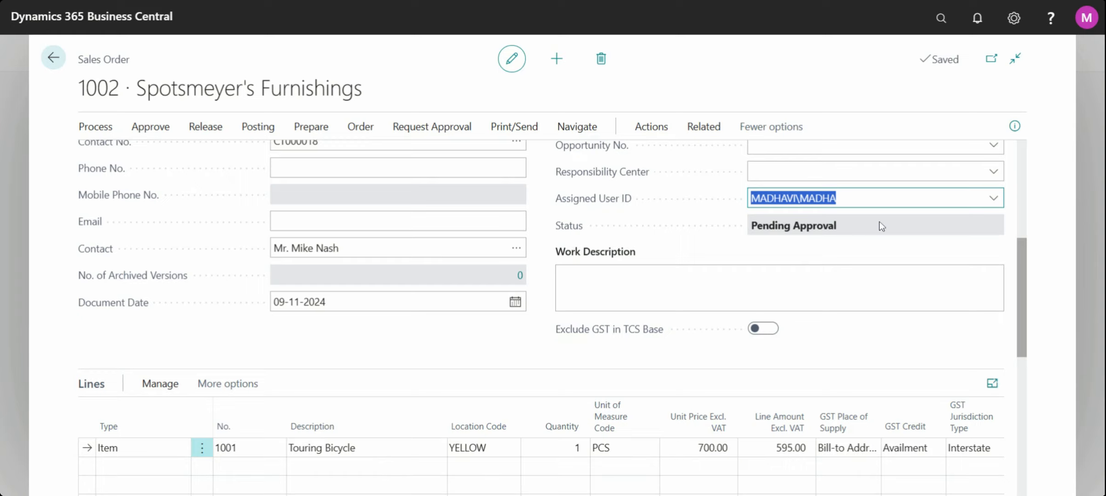
{"action": "left_click", "coordinate": [836, 197]}
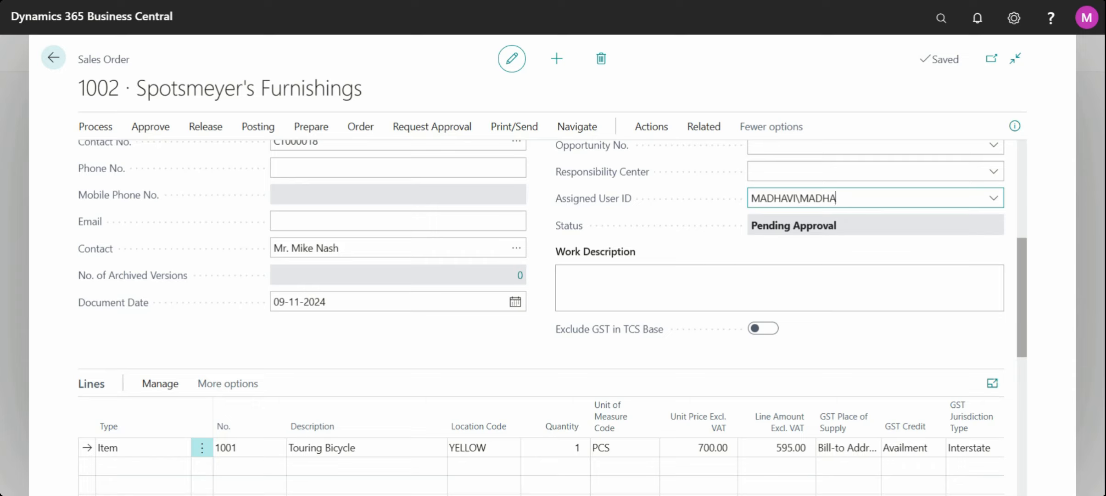
Step: Assign the sales order back to its original user and exit it without releasing the document
{"action": "left_click", "coordinate": [993, 198]}
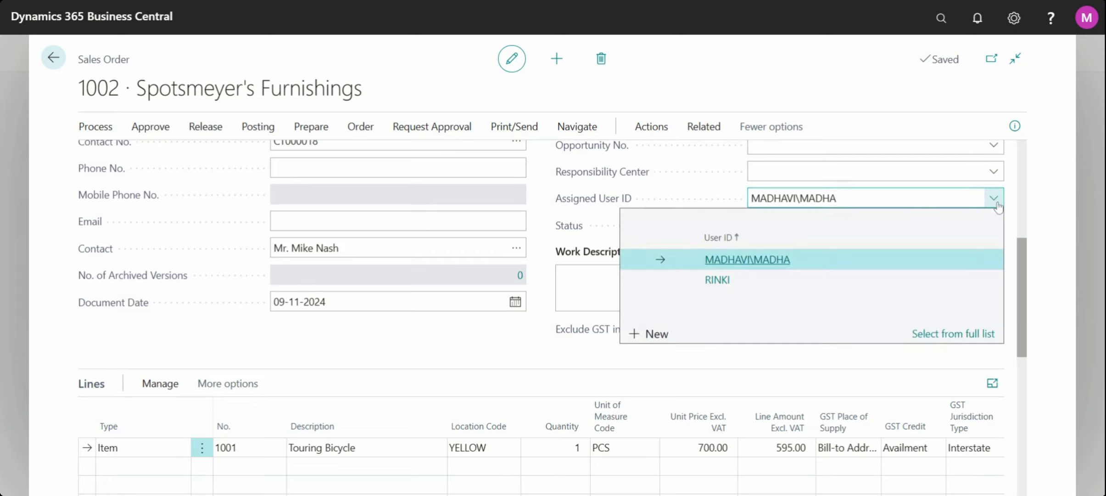
{"action": "left_click", "coordinate": [717, 280]}
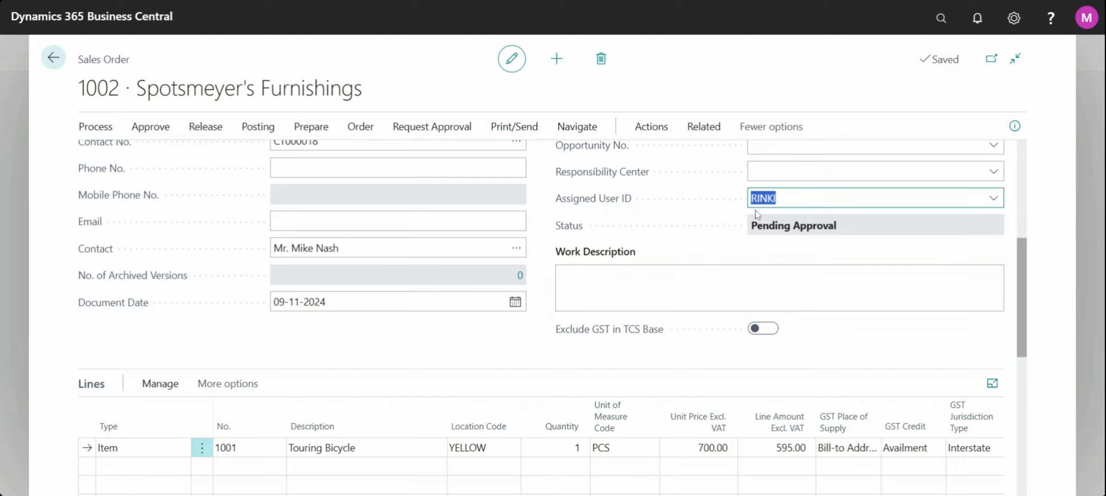
{"action": "left_click", "coordinate": [993, 198]}
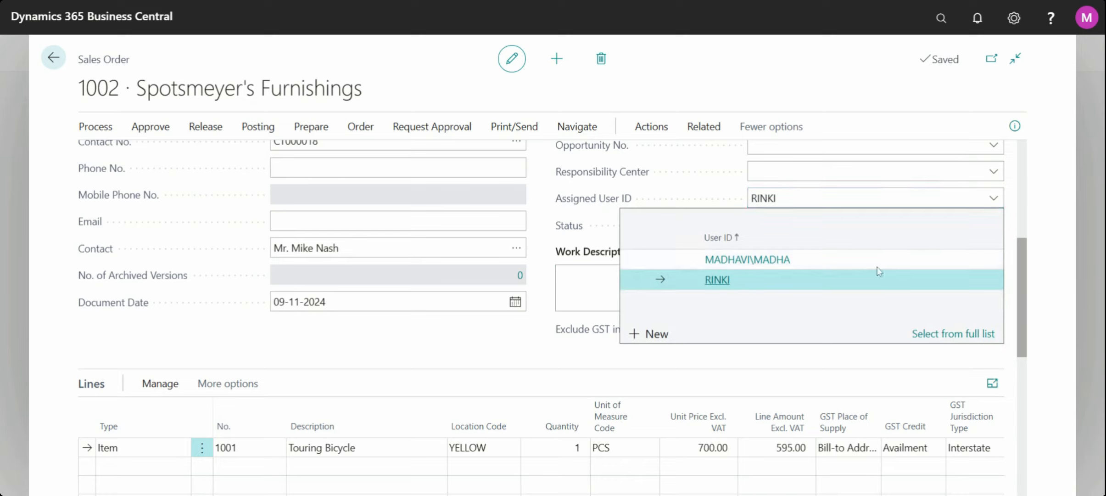
{"action": "left_click", "coordinate": [817, 286]}
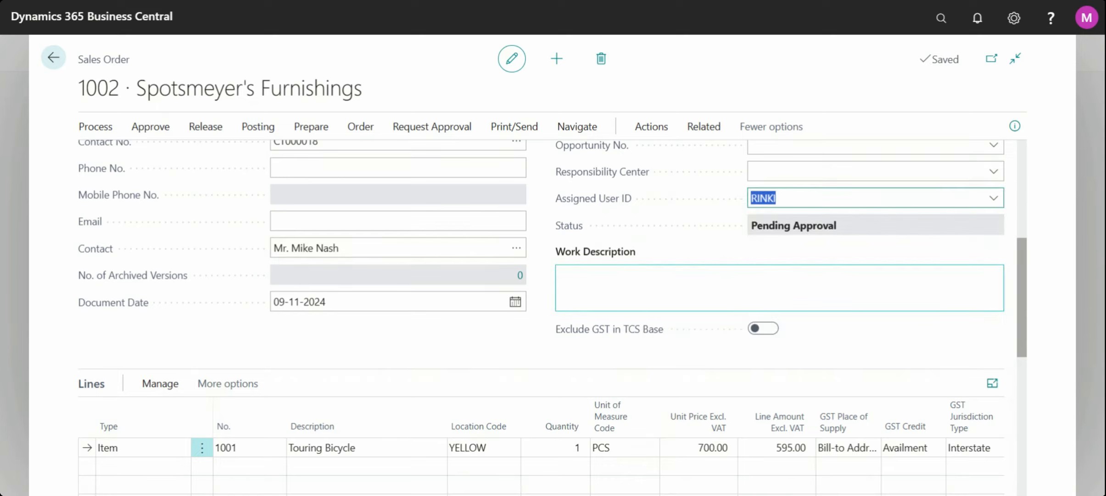
{"action": "mouse_move", "coordinate": [591, 204]}
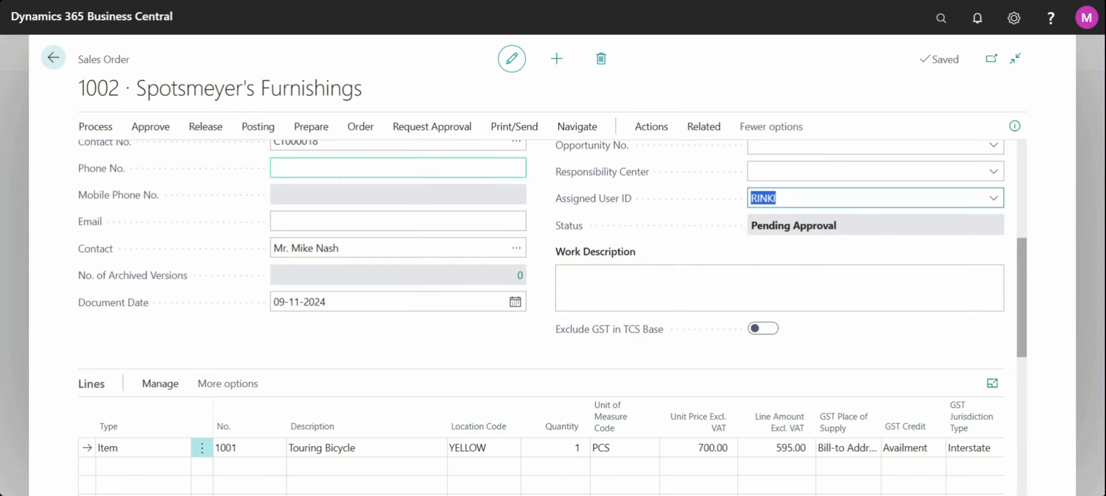
{"action": "left_click", "coordinate": [55, 67]}
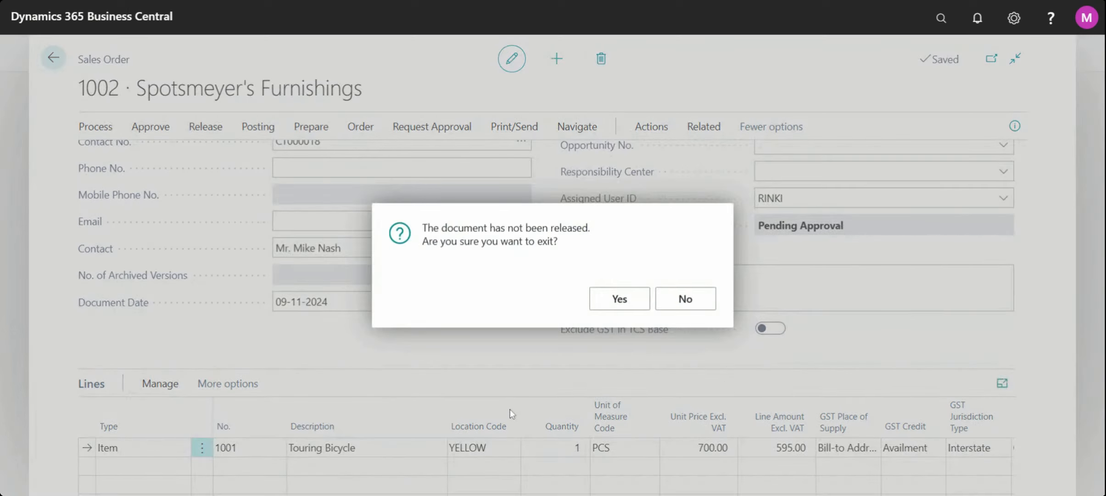
{"action": "left_click", "coordinate": [617, 301]}
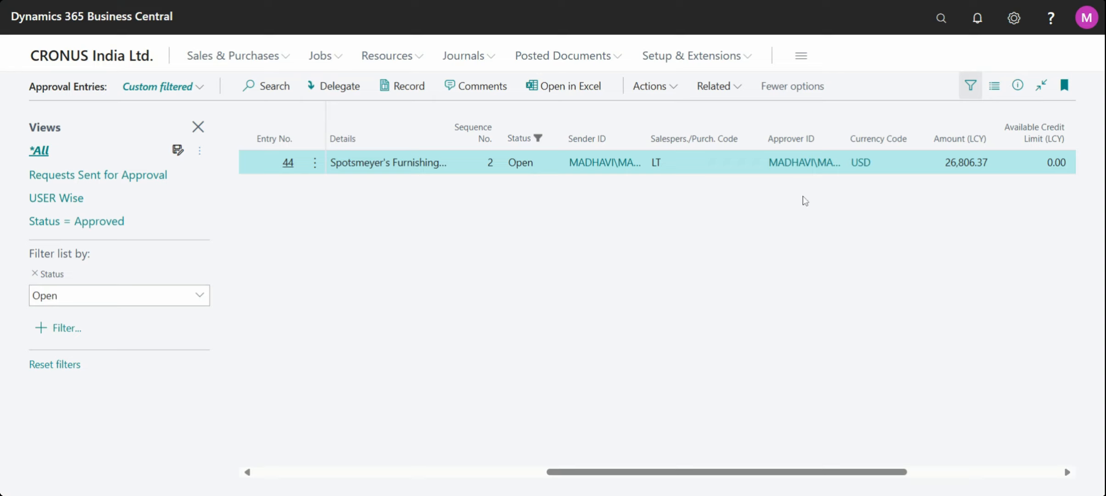
Step: Examine the open approval entry's approver, amount and date columns, and reopen its sales order record
{"action": "left_click_drag", "start_coordinate": [859, 472], "coordinate": [1043, 472]}
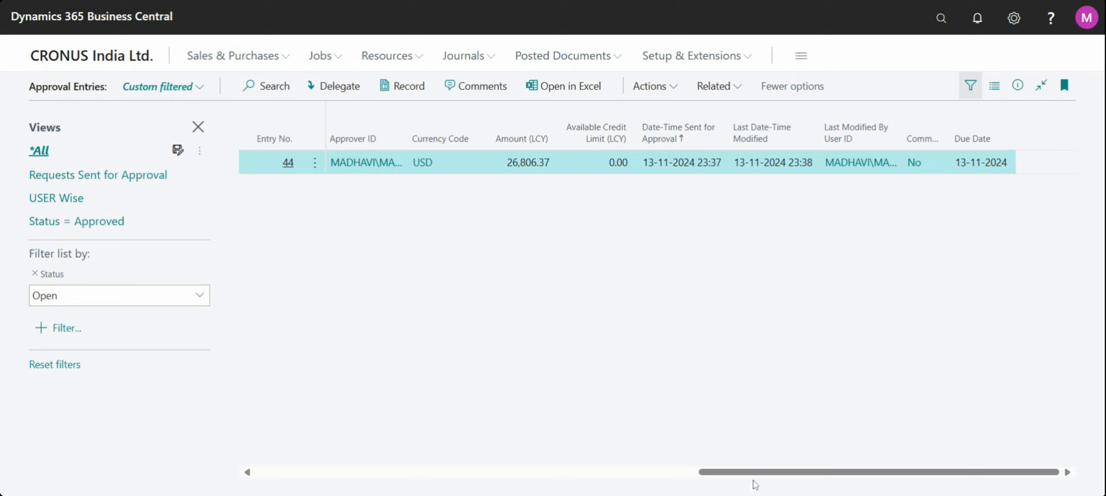
{"action": "left_click_drag", "start_coordinate": [751, 473], "coordinate": [705, 490]}
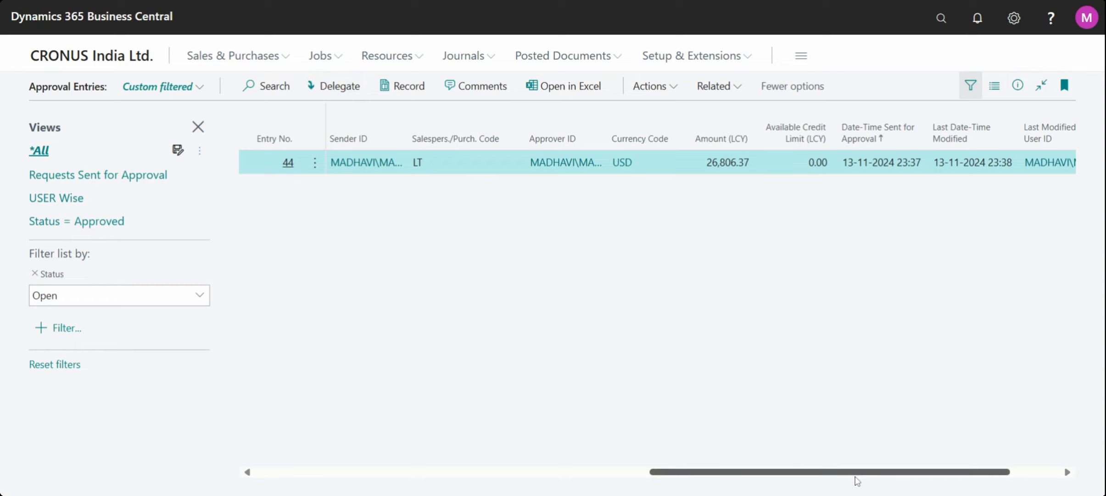
{"action": "left_click_drag", "start_coordinate": [933, 471], "coordinate": [982, 461]}
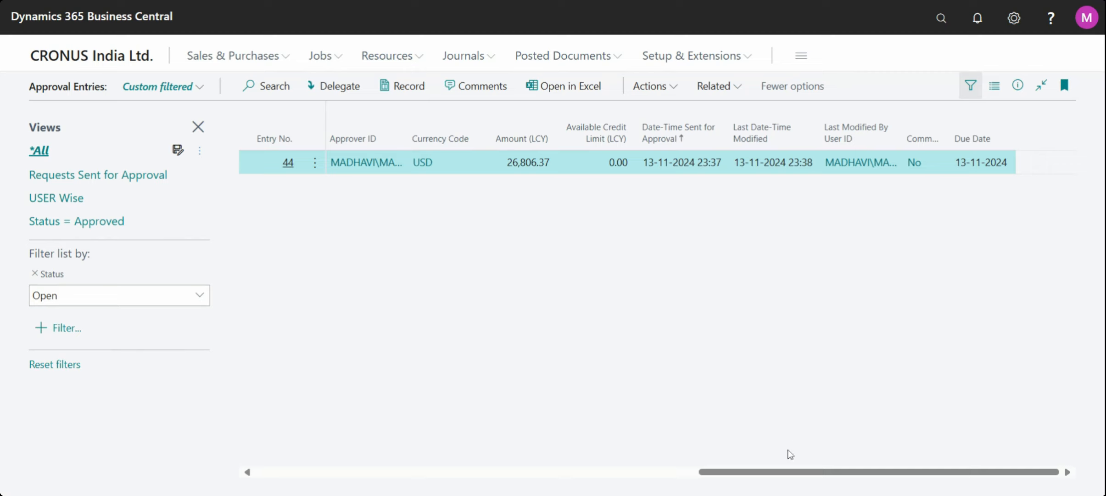
{"action": "left_click_drag", "start_coordinate": [798, 471], "coordinate": [621, 443]}
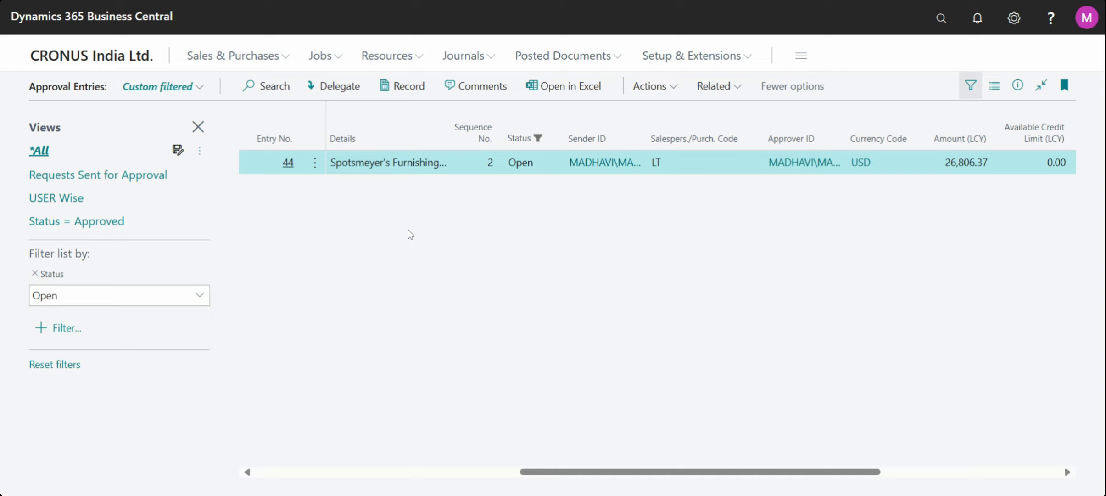
{"action": "left_click", "coordinate": [409, 85]}
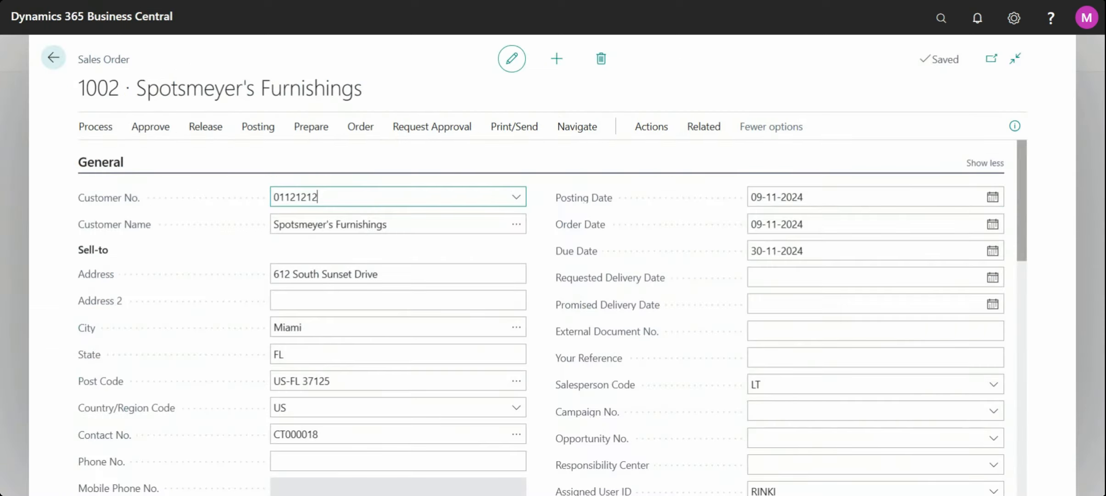
Step: Check the Assigned User ID and Status on sales order 1002, and exit it without releasing the document
{"action": "left_click_drag", "start_coordinate": [1021, 212], "coordinate": [1027, 288]}
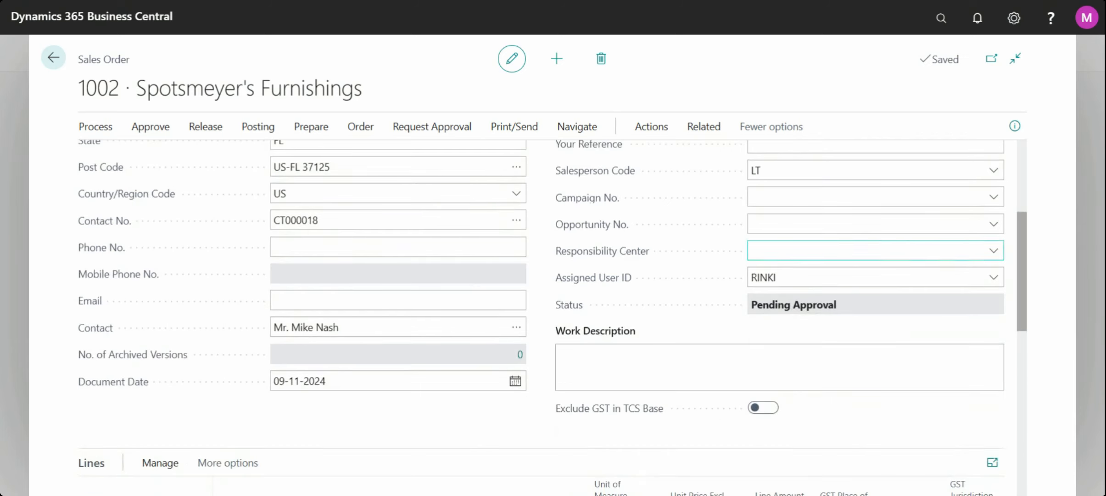
{"action": "left_click", "coordinate": [826, 277]}
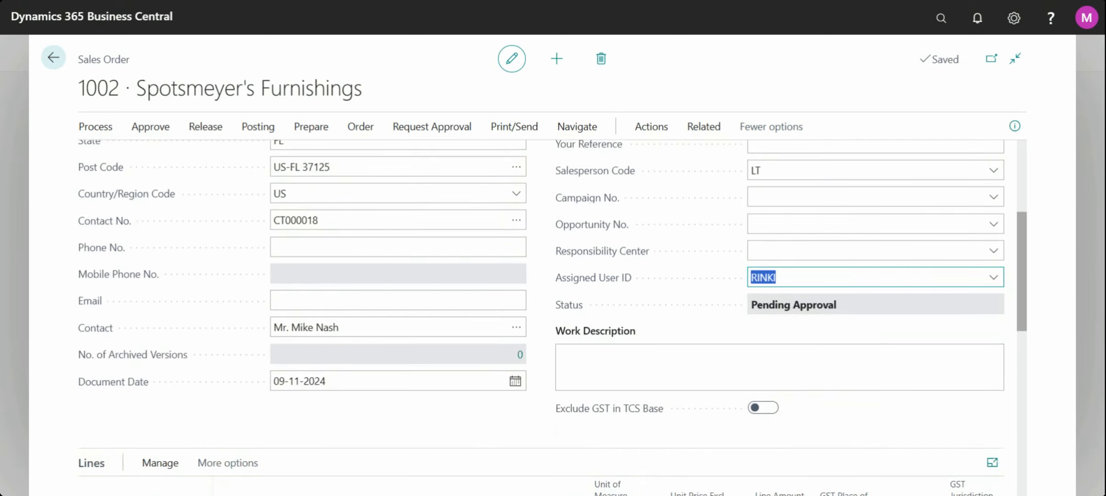
{"action": "left_click", "coordinate": [54, 63]}
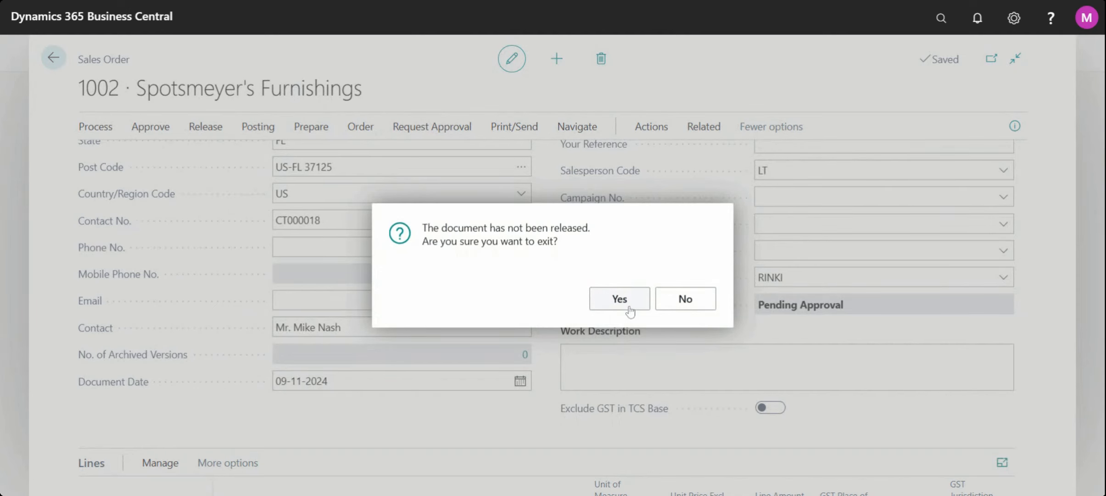
{"action": "left_click", "coordinate": [630, 311]}
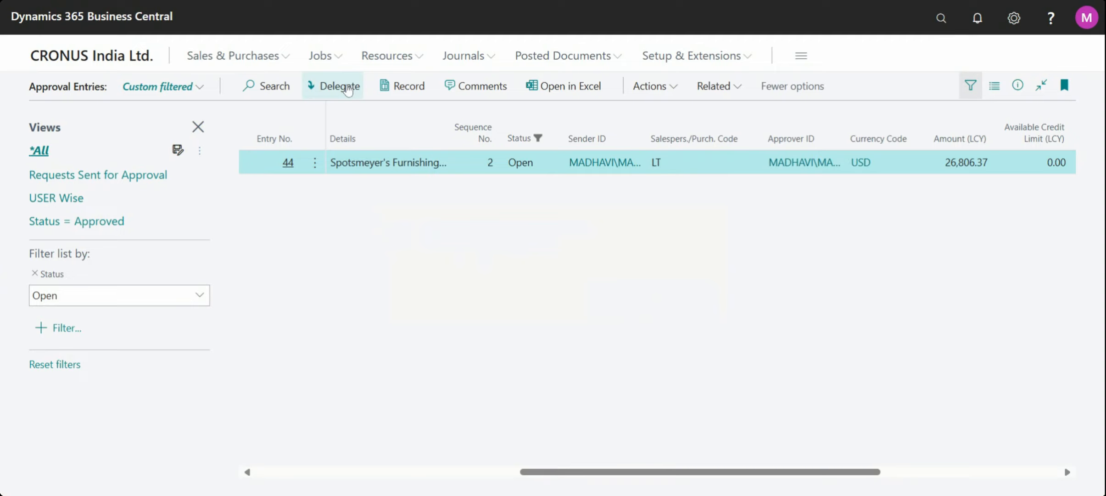
Step: Delegate the open approval entry for Spotsmeyer's Furnishings, acknowledge the message, and return to the home page
{"action": "left_click", "coordinate": [348, 89]}
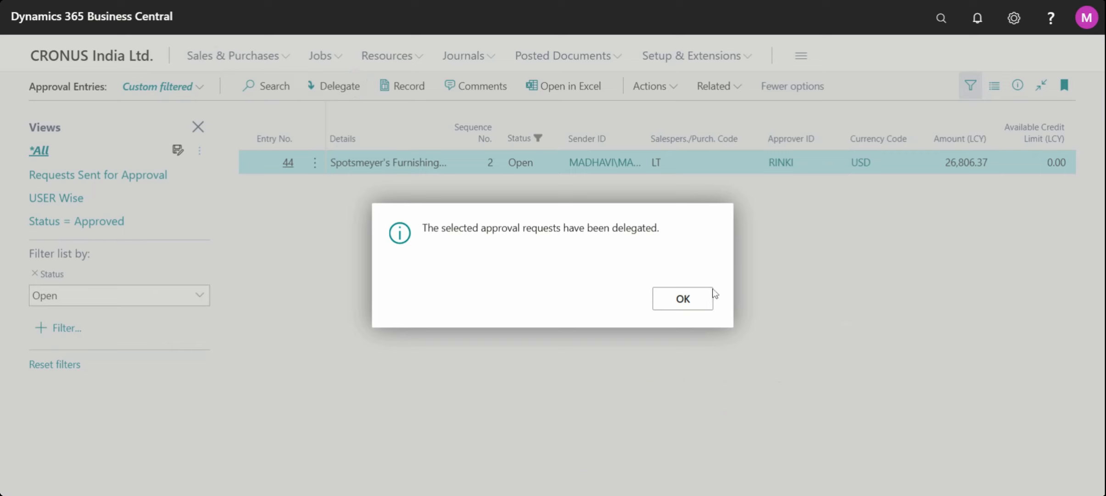
{"action": "left_click", "coordinate": [698, 301]}
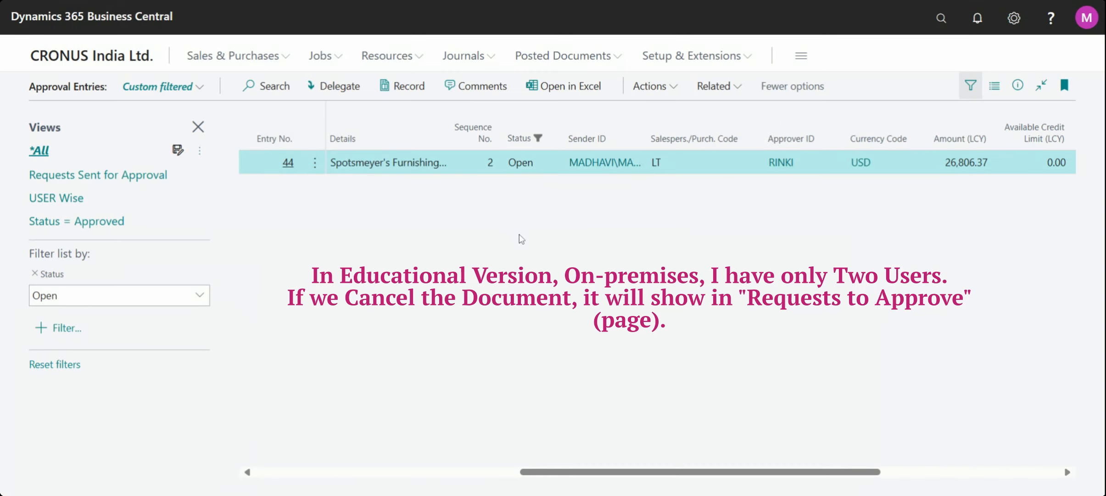
{"action": "left_click", "coordinate": [104, 65]}
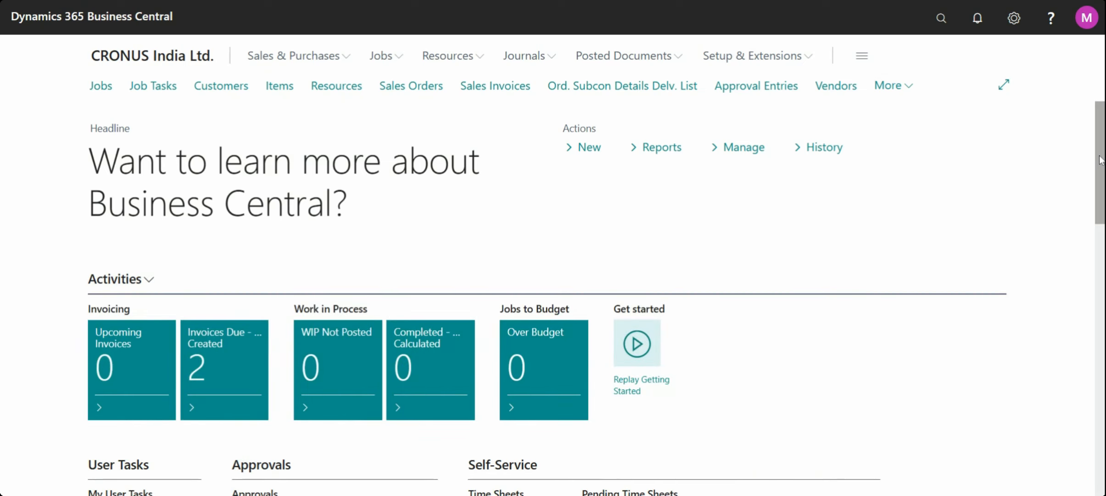
Step: Open the Requests Sent for Approval list from the home page and examine the entry's approver, amount and date columns
{"action": "scroll", "coordinate": [371, 389], "scroll_direction": "down", "scroll_amount": 4}
{"action": "left_click_drag", "start_coordinate": [1100, 214], "coordinate": [1100, 228]}
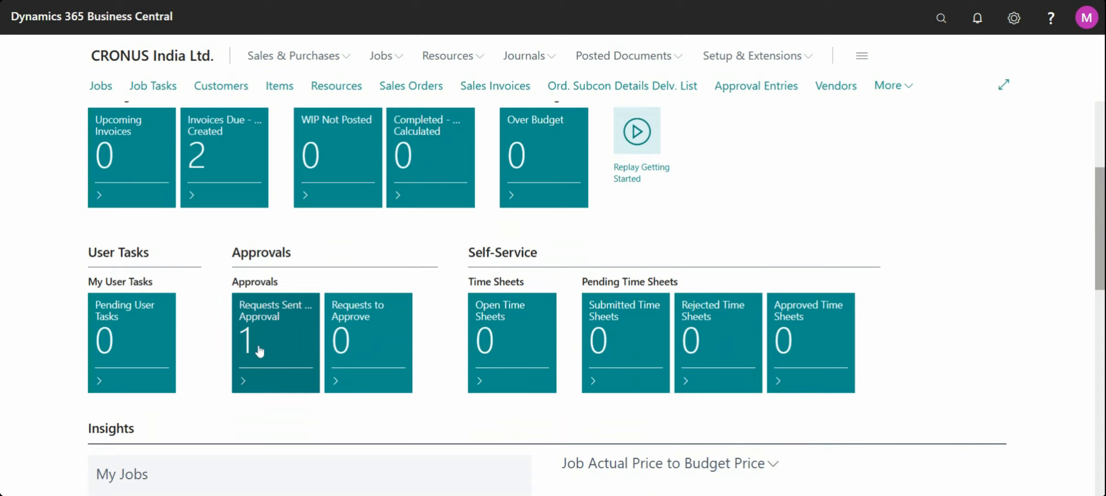
{"action": "left_click", "coordinate": [259, 351]}
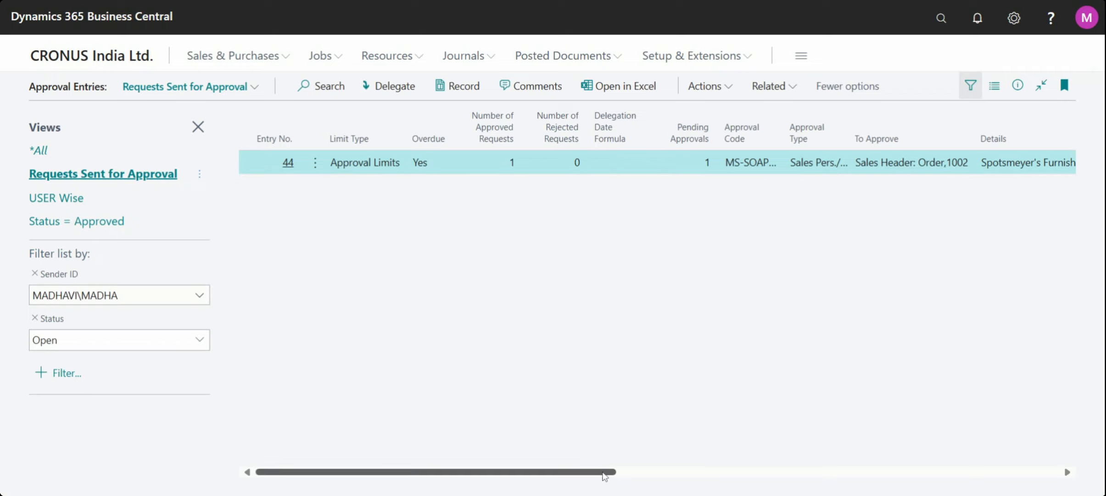
{"action": "left_click_drag", "start_coordinate": [605, 472], "coordinate": [955, 448]}
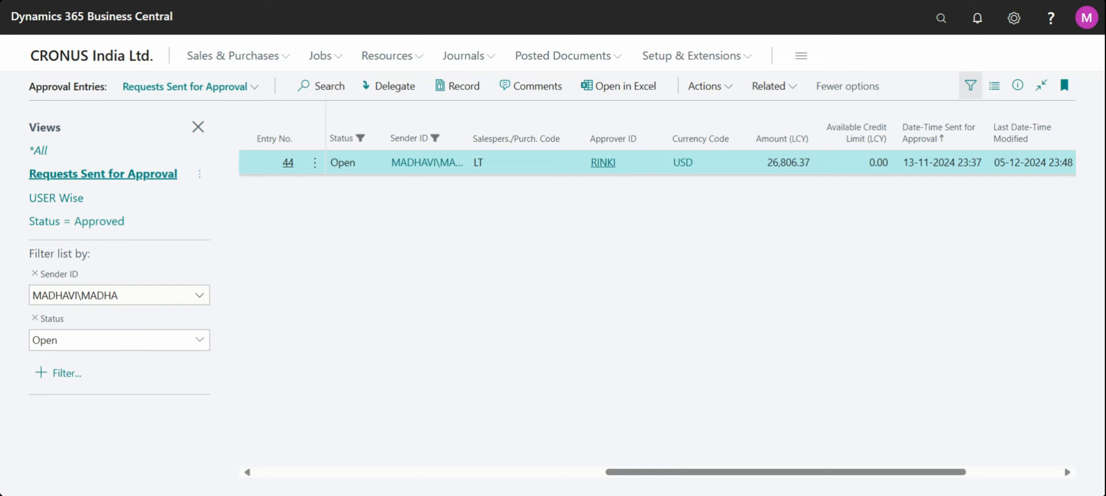
{"action": "left_click", "coordinate": [731, 92]}
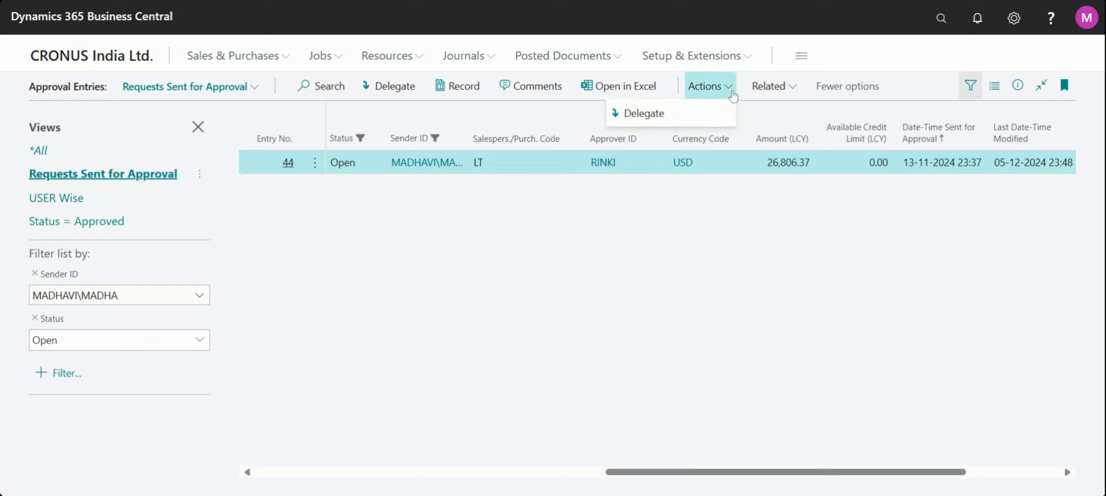
{"action": "left_click", "coordinate": [637, 289]}
Step: Return to the home page, refresh it, and check the Requests to Approve list before closing it
{"action": "left_click", "coordinate": [94, 58]}
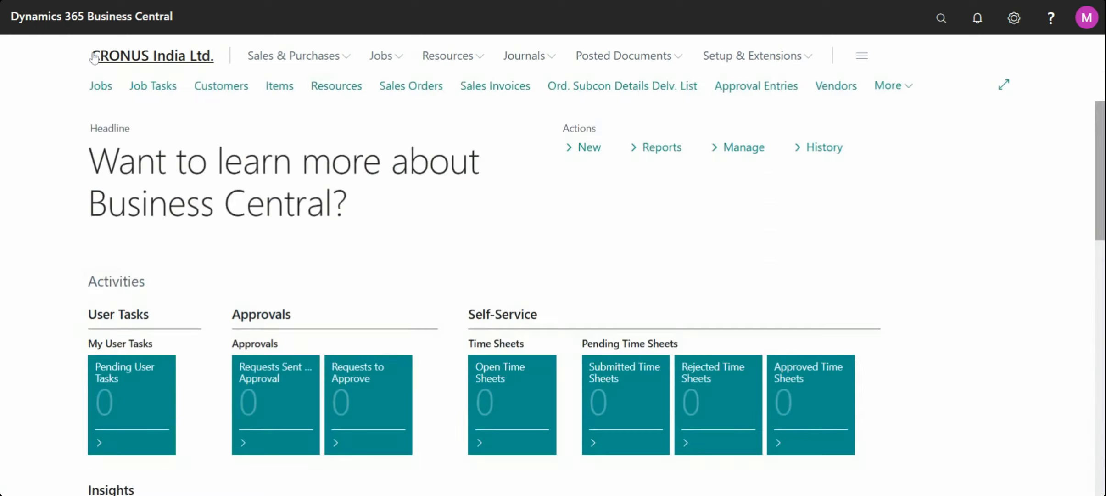
{"action": "scroll", "coordinate": [475, 355], "scroll_direction": "down", "scroll_amount": 5}
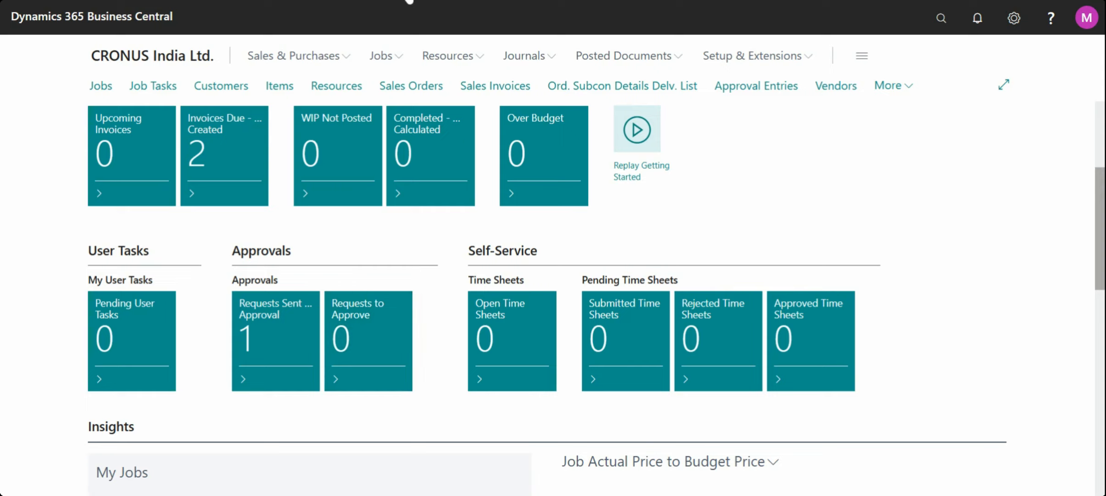
{"action": "key", "text": "F5"}
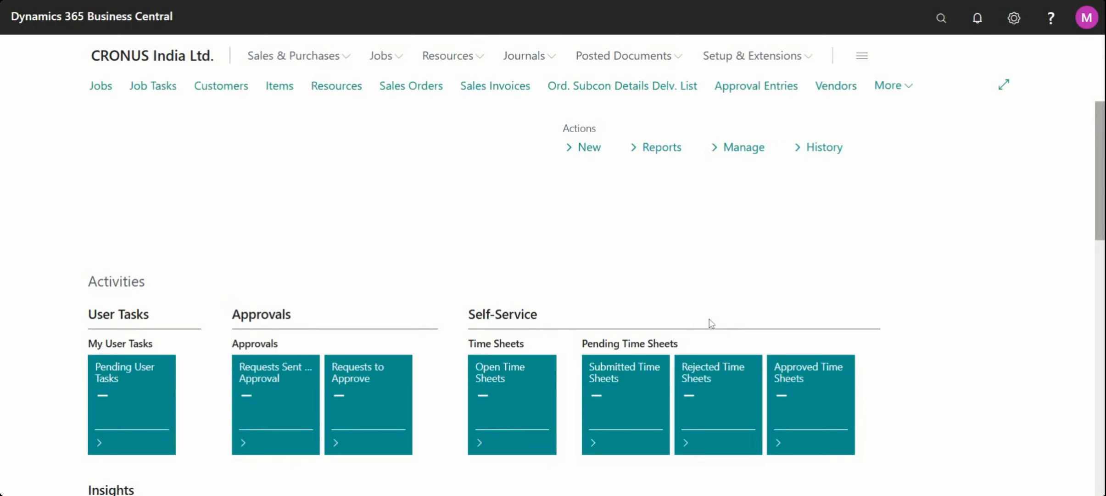
{"action": "scroll", "coordinate": [364, 334], "scroll_direction": "down", "scroll_amount": 5}
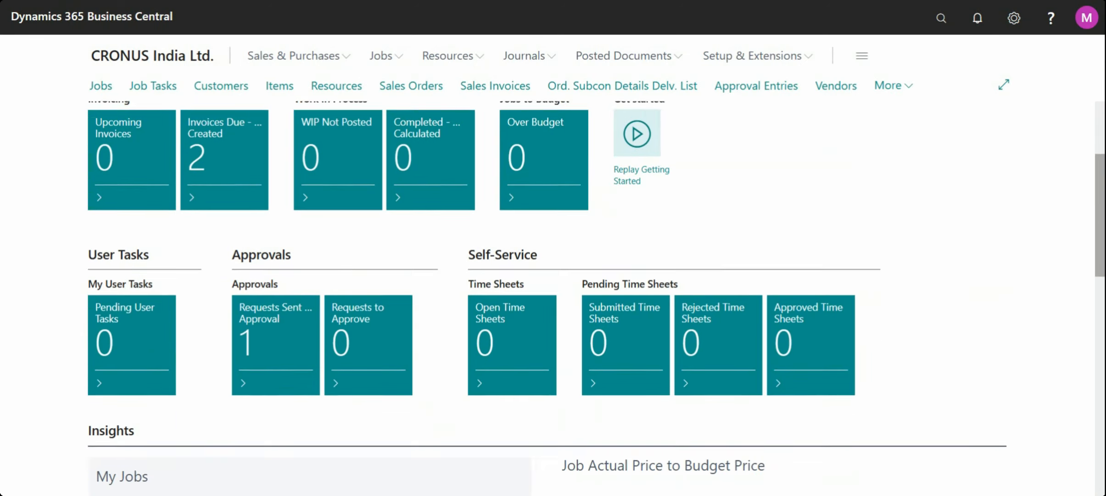
{"action": "left_click", "coordinate": [364, 334]}
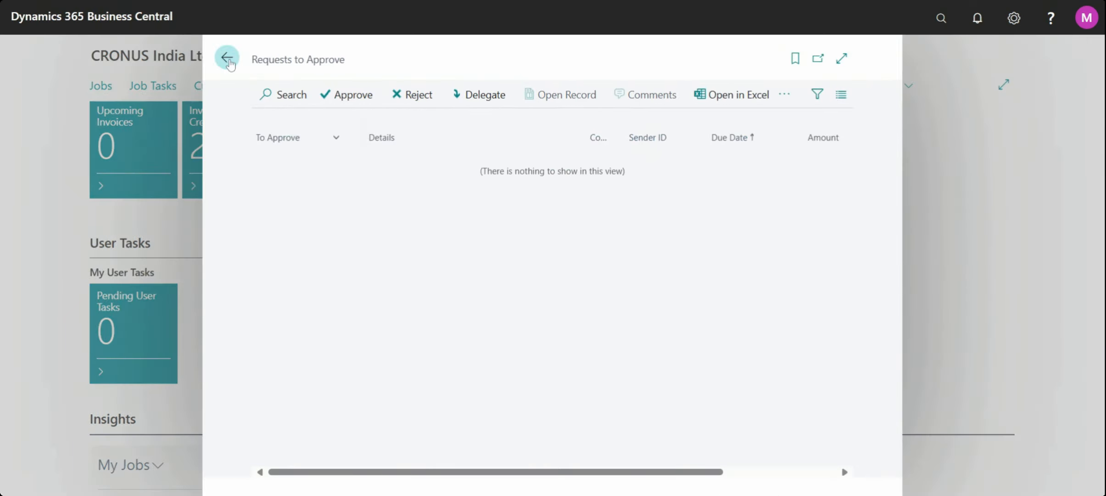
{"action": "left_click", "coordinate": [227, 57]}
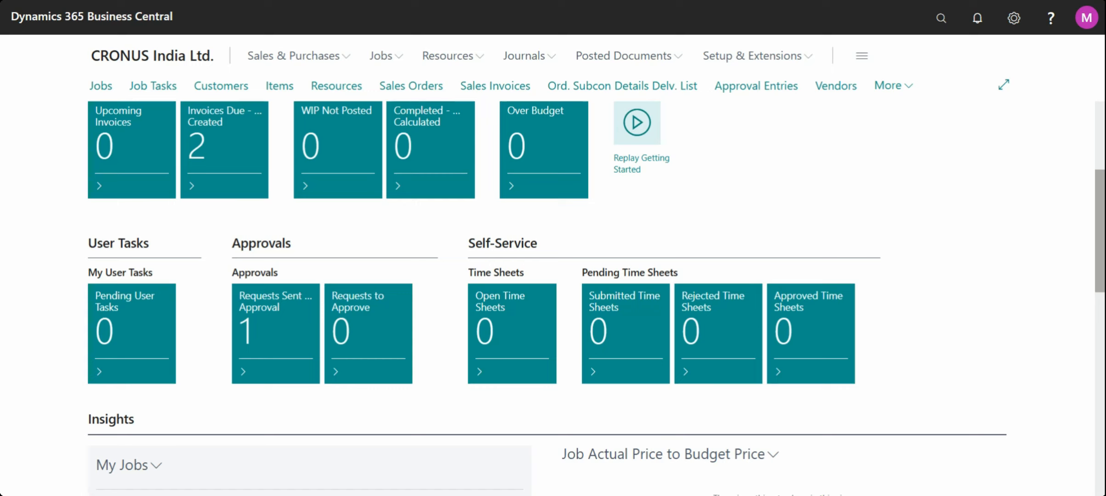
{"action": "left_click", "coordinate": [1087, 20]}
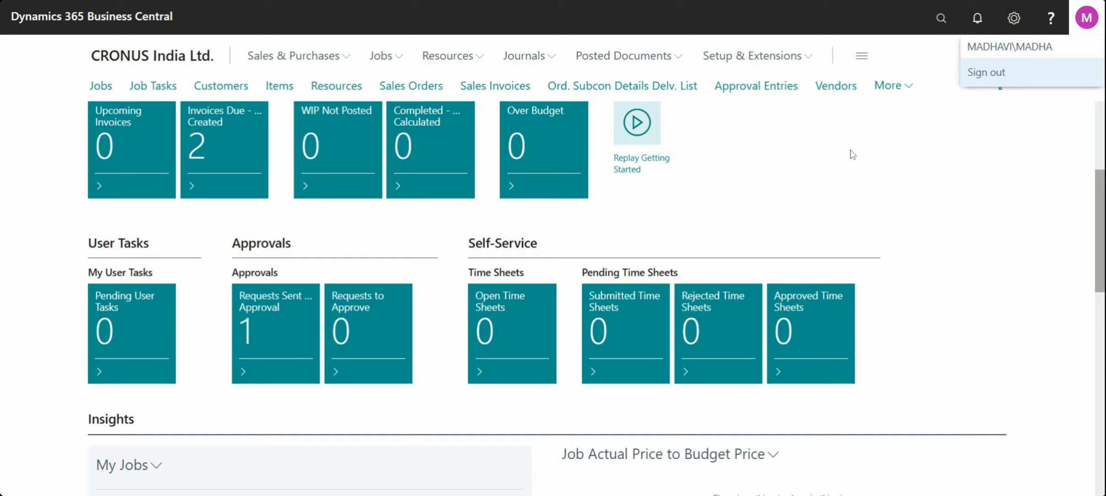
{"action": "left_click", "coordinate": [835, 163]}
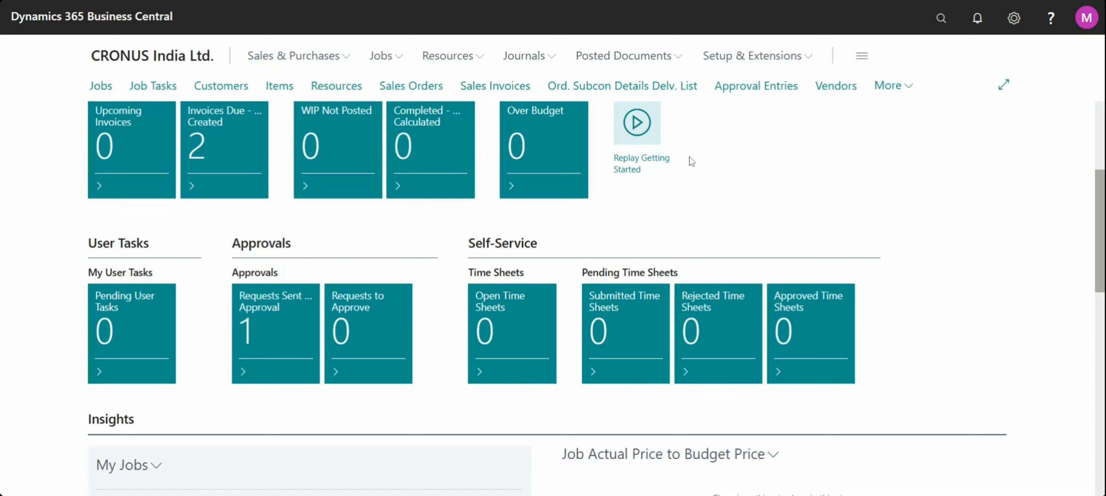
Step: Open the Approval Entries list and clear the Sender ID filter in the Requests Sent for Approval view
{"action": "left_click", "coordinate": [748, 91]}
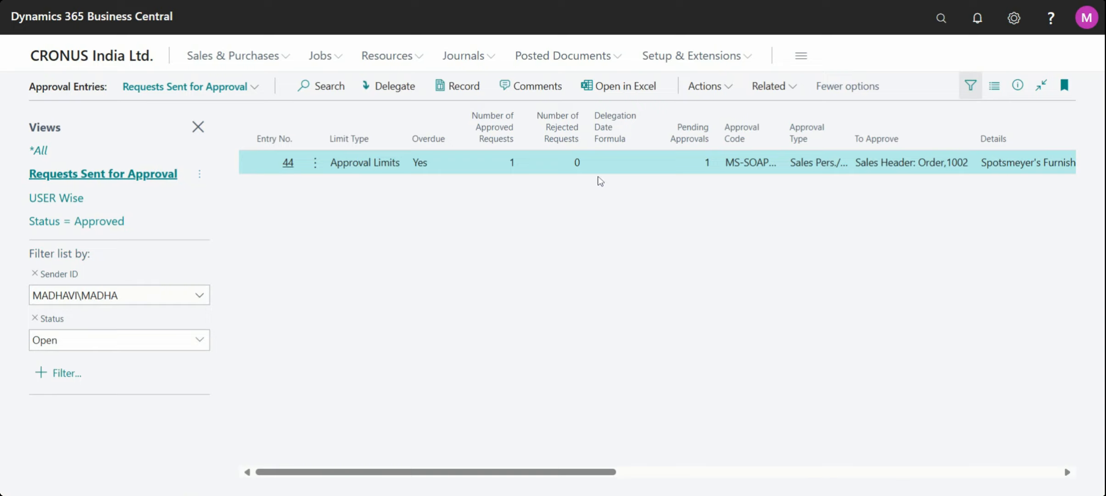
{"action": "left_click", "coordinate": [199, 295]}
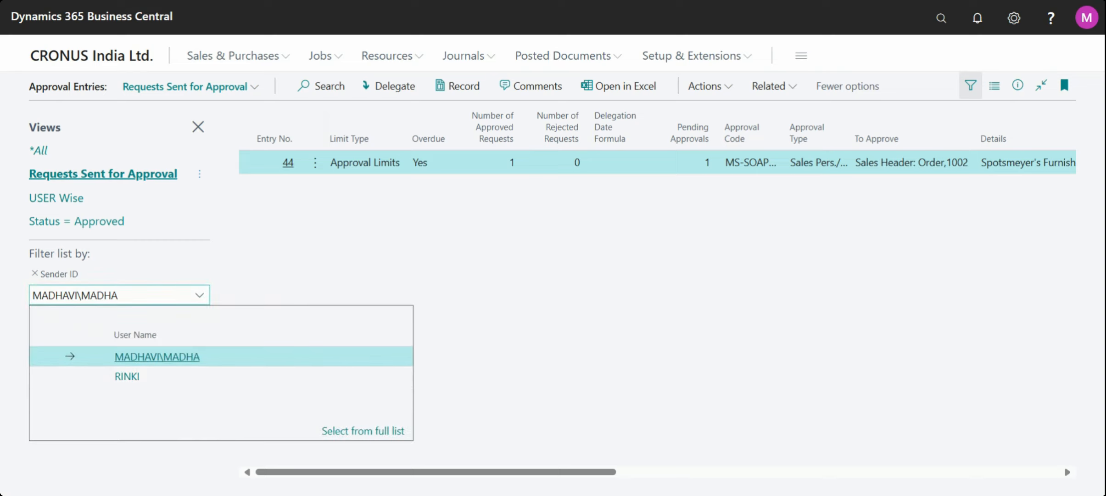
{"action": "left_click", "coordinate": [131, 295]}
{"action": "key", "text": "BackSpace"}
{"action": "key", "text": "BackSpace"}
{"action": "key", "text": "BackSpace"}
{"action": "key", "text": "BackSpace"}
{"action": "key", "text": "BackSpace"}
{"action": "key", "text": "BackSpace"}
{"action": "key", "text": "BackSpace"}
{"action": "key", "text": "BackSpace"}
{"action": "key", "text": "BackSpace"}
{"action": "key", "text": "BackSpace"}
{"action": "key", "text": "BackSpace"}
{"action": "key", "text": "BackSpace"}
{"action": "key", "text": "BackSpace"}
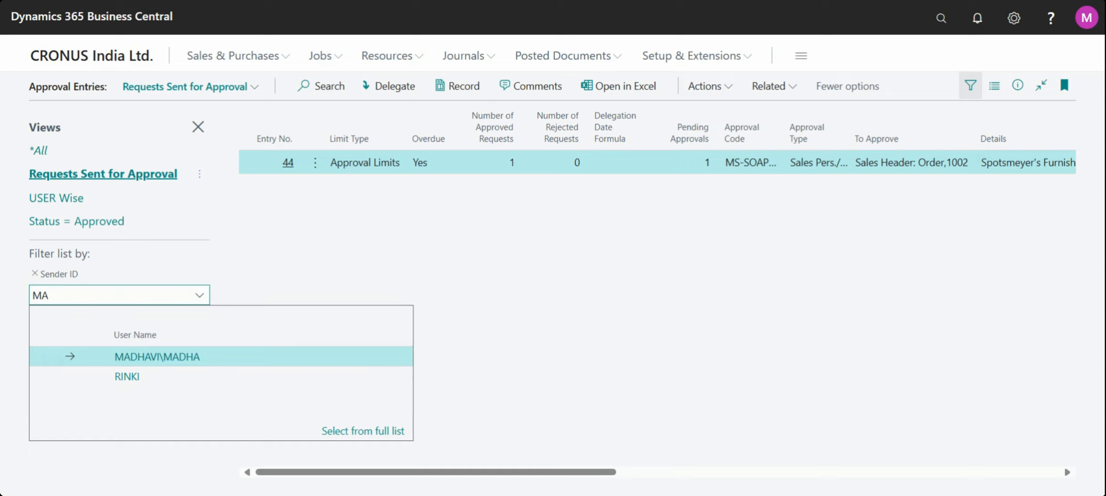
{"action": "left_click", "coordinate": [332, 246]}
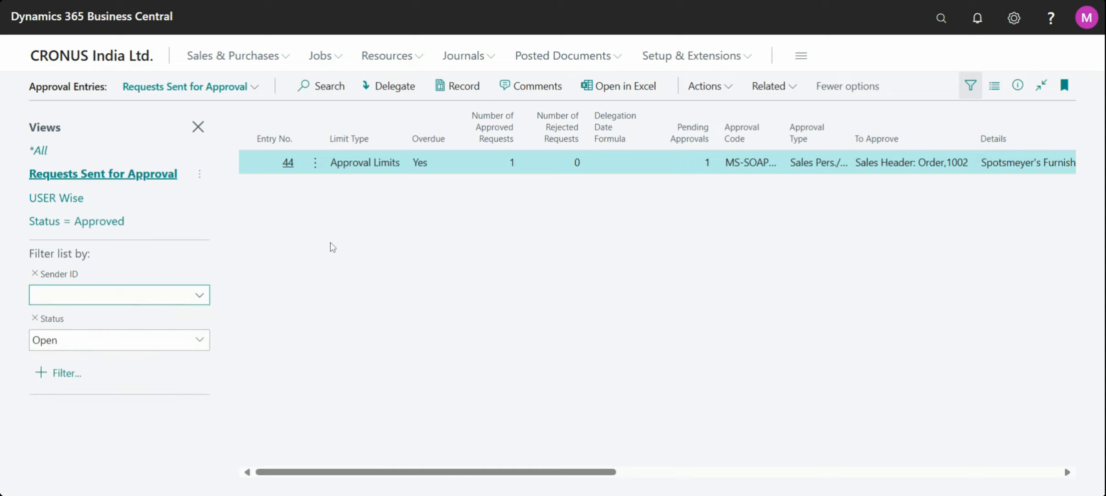
{"action": "left_click", "coordinate": [333, 247]}
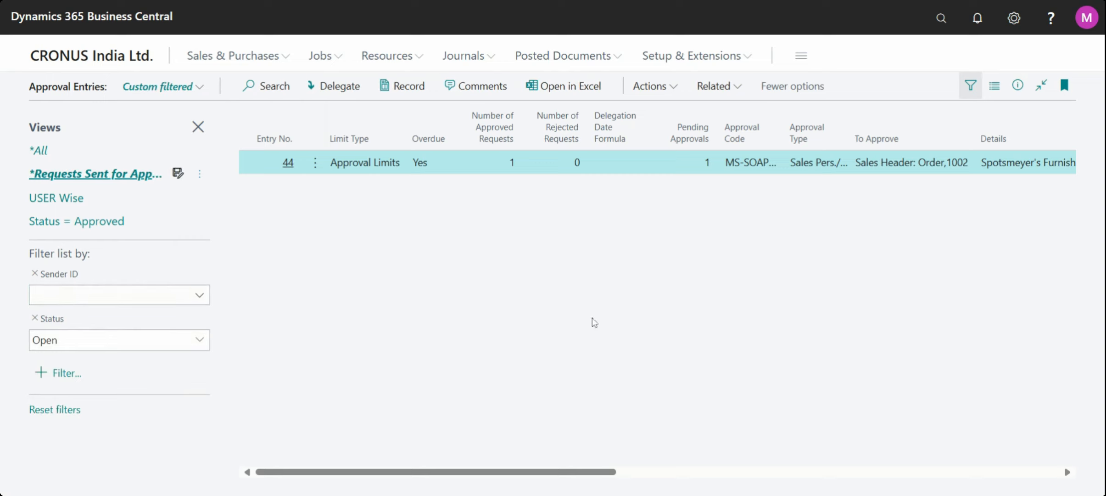
Step: Check the delegated entry's approver and its sales order's Assigned User ID, and exit the order without releasing it
{"action": "left_click_drag", "start_coordinate": [610, 473], "coordinate": [1052, 436]}
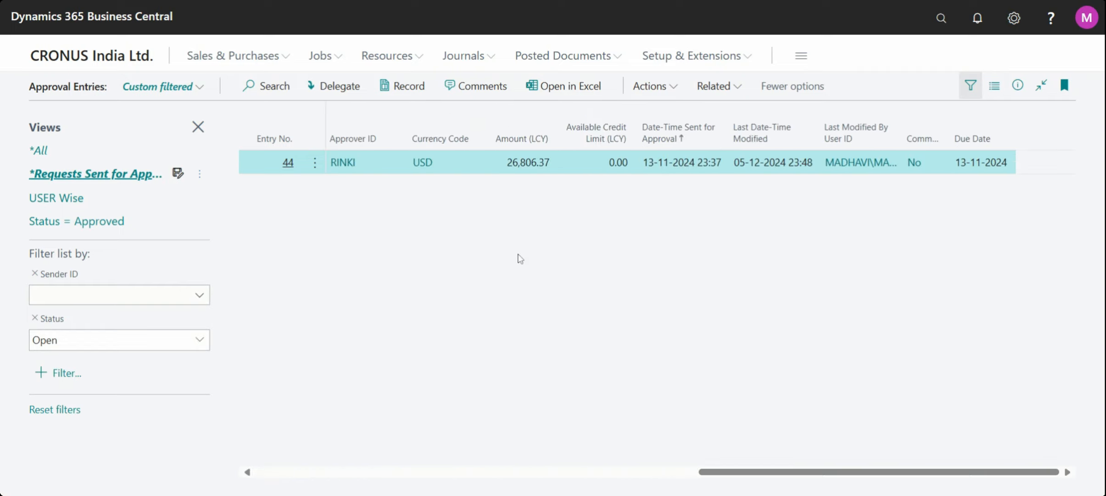
{"action": "left_click", "coordinate": [404, 87]}
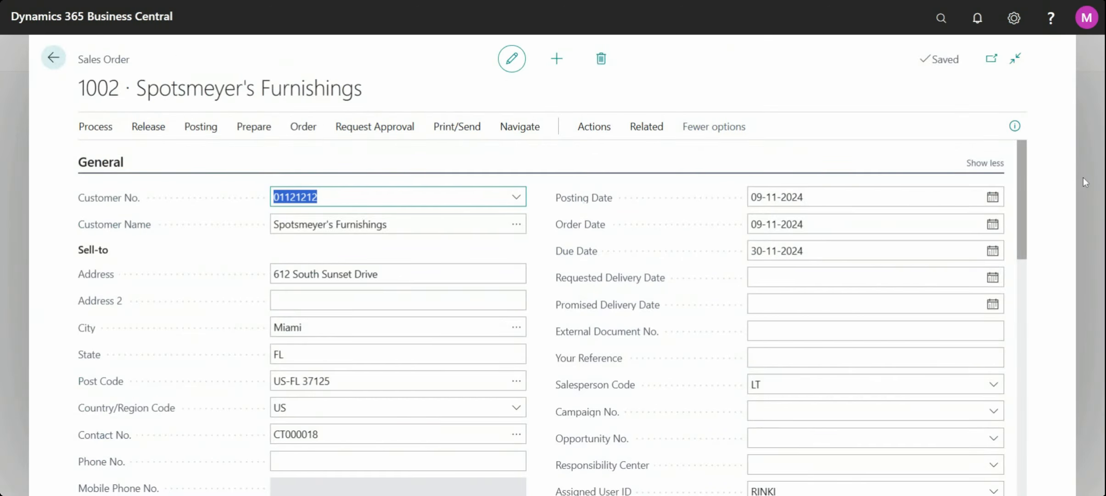
{"action": "left_click_drag", "start_coordinate": [1021, 161], "coordinate": [1025, 232]}
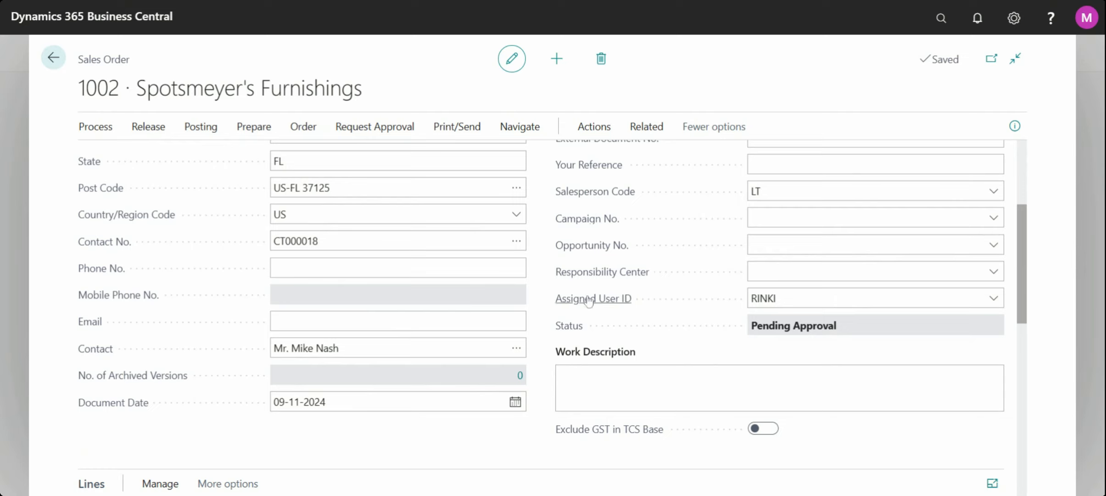
{"action": "left_click", "coordinate": [61, 64]}
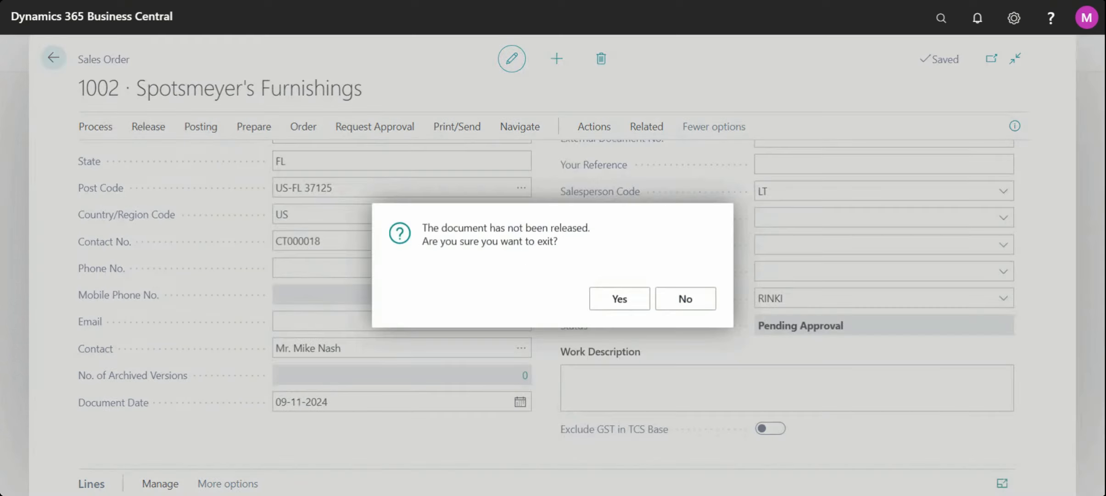
{"action": "left_click", "coordinate": [618, 304]}
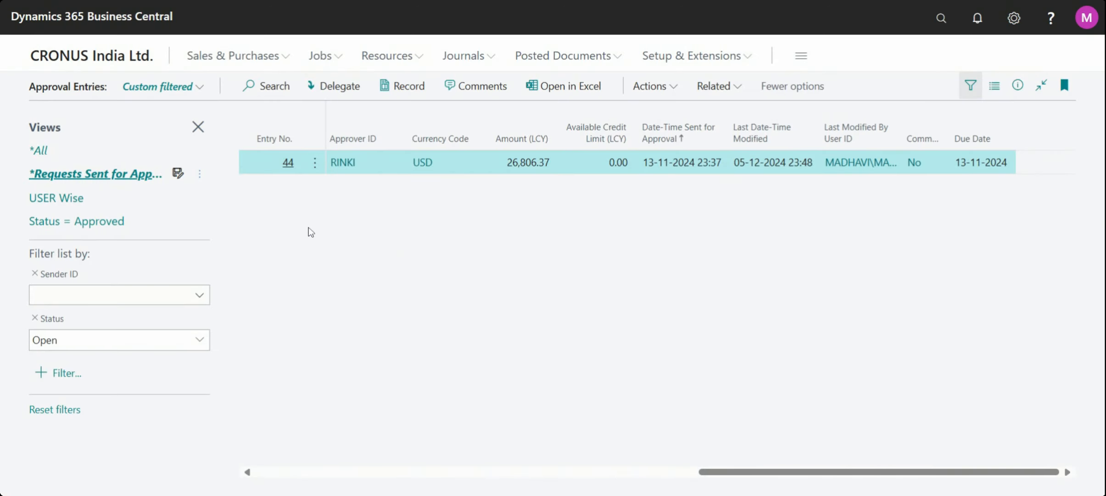
Step: Reopen the sent approval requests from the home page, remove the remaining filters, and check the entry's Approver ID
{"action": "left_click", "coordinate": [101, 67]}
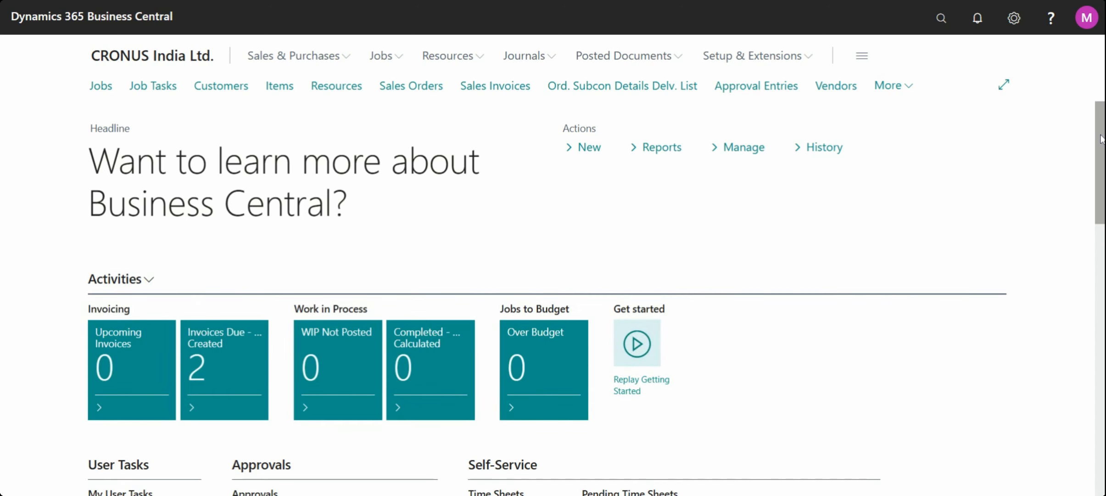
{"action": "left_click_drag", "start_coordinate": [1101, 137], "coordinate": [1100, 208]}
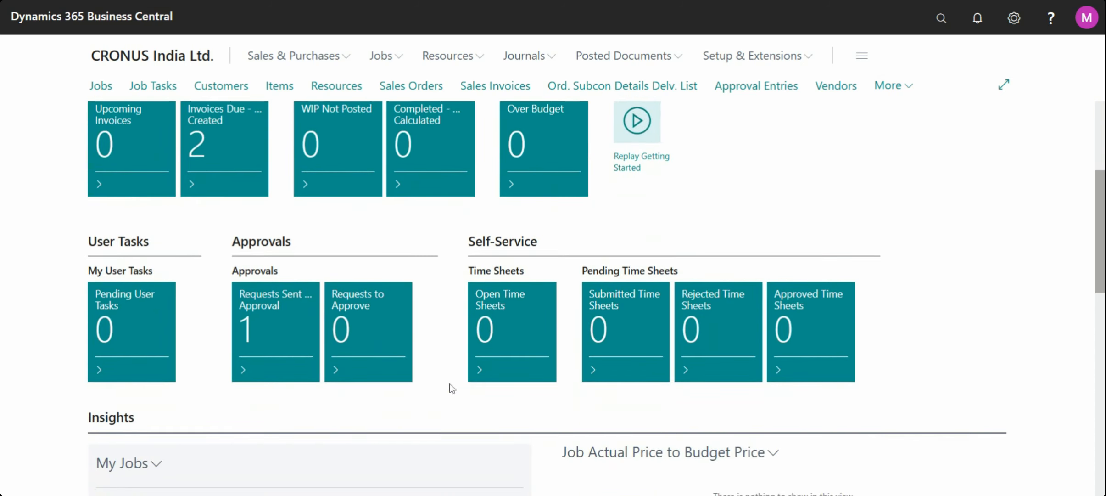
{"action": "left_click", "coordinate": [239, 333]}
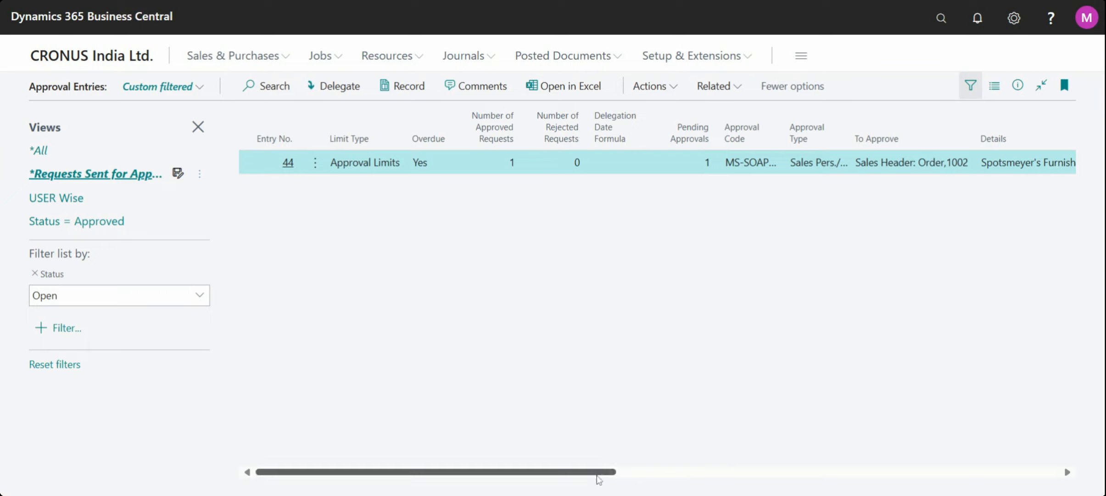
{"action": "left_click_drag", "start_coordinate": [597, 477], "coordinate": [927, 457]}
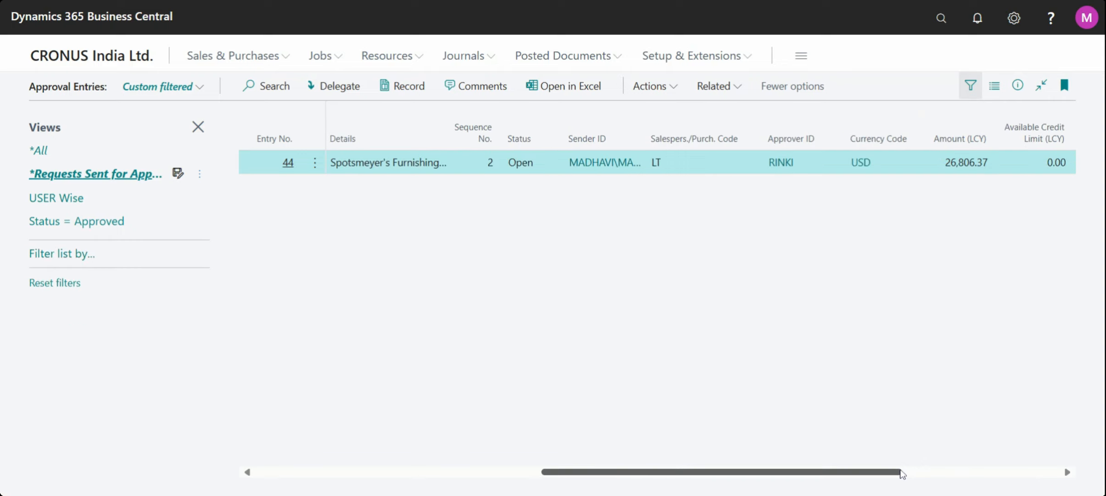
Step: Sign the current user out of Business Central
{"action": "left_click", "coordinate": [1083, 20]}
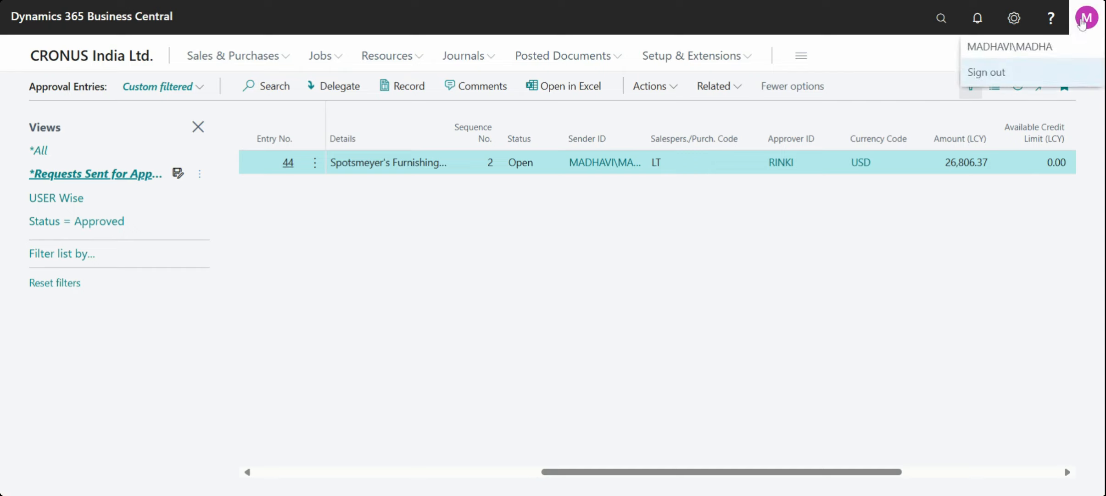
{"action": "left_click", "coordinate": [995, 73]}
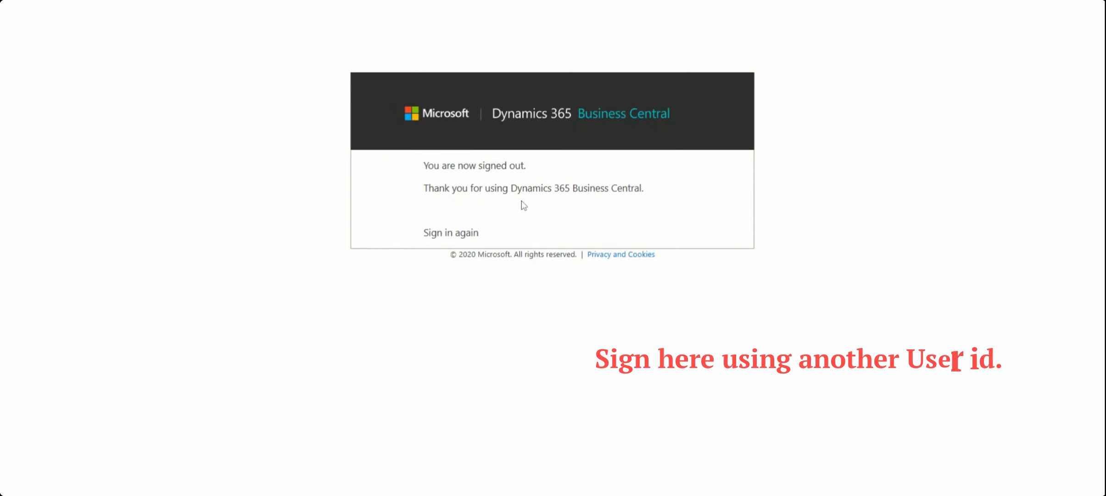
Step: Sign in again as another user, open the requests sent for approval, and check the Approver ID for sales order 1002
{"action": "left_click", "coordinate": [452, 234]}
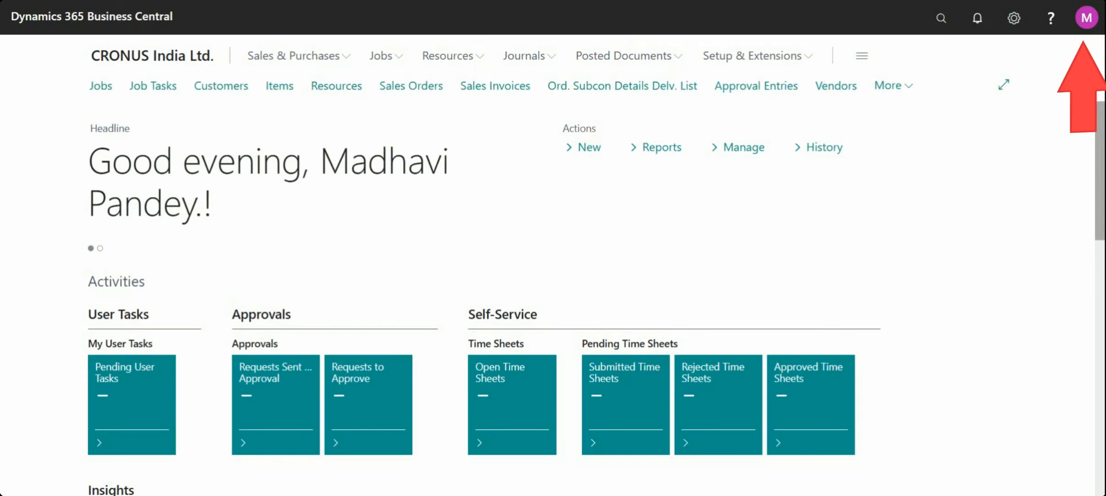
{"action": "left_click_drag", "start_coordinate": [1102, 118], "coordinate": [1100, 180]}
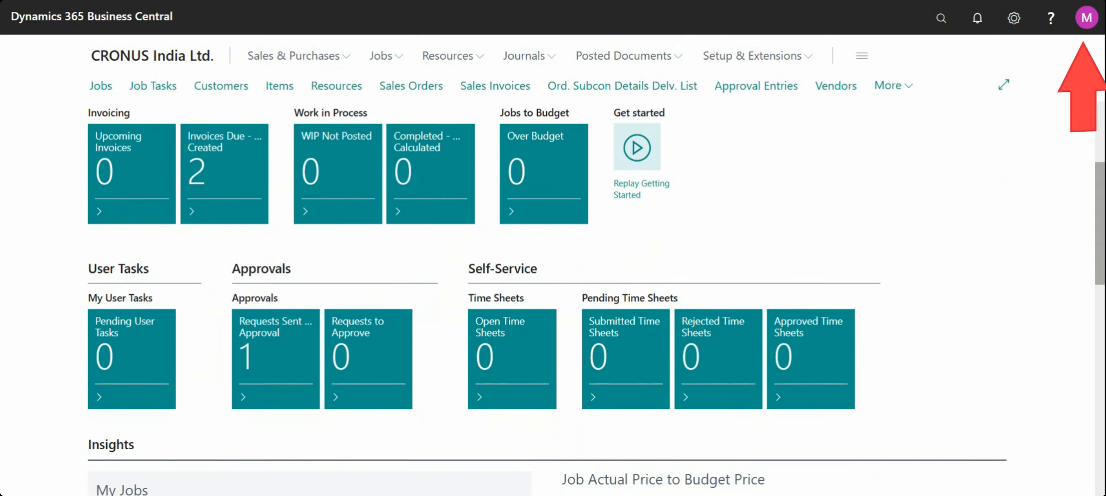
{"action": "left_click", "coordinate": [278, 325]}
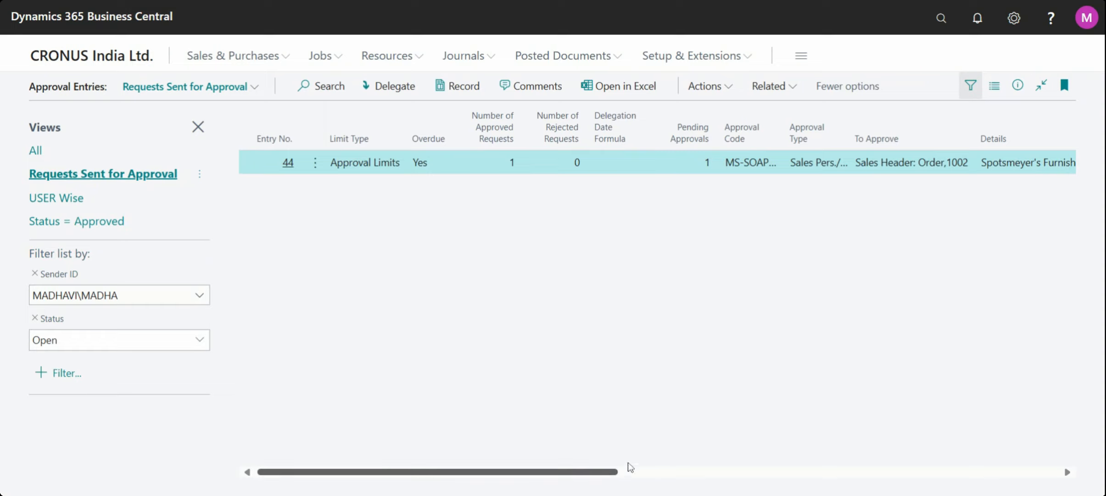
{"action": "left_click_drag", "start_coordinate": [628, 471], "coordinate": [767, 458]}
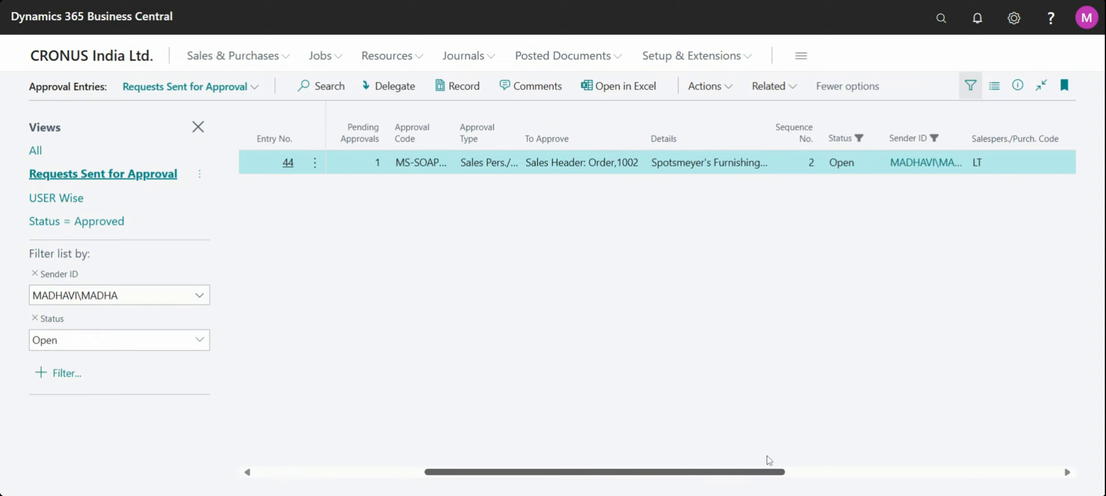
{"action": "left_click_drag", "start_coordinate": [768, 458], "coordinate": [891, 457]}
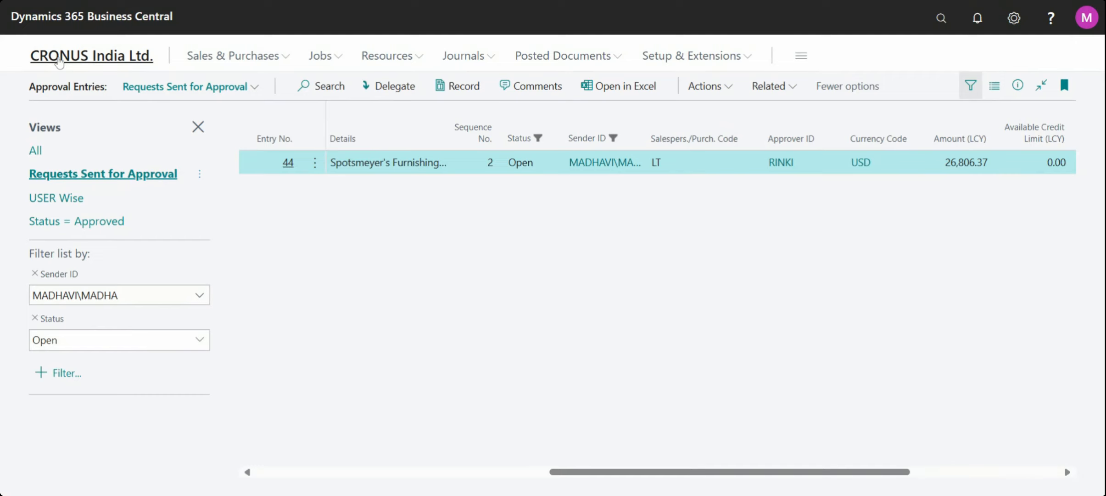
Step: Return to the home page and open the Requests to Approve list to check for pending requests
{"action": "left_click", "coordinate": [59, 60]}
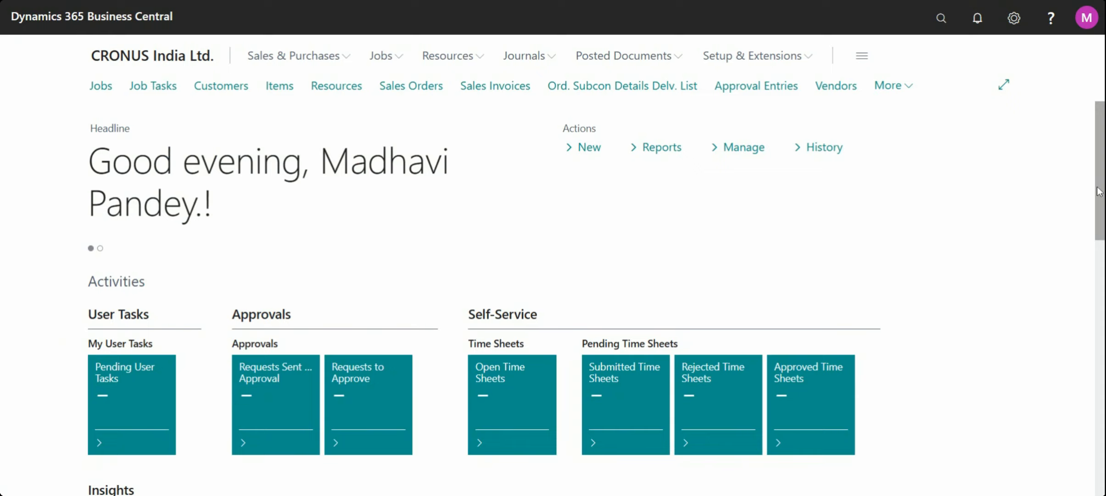
{"action": "left_click_drag", "start_coordinate": [1100, 197], "coordinate": [1102, 209]}
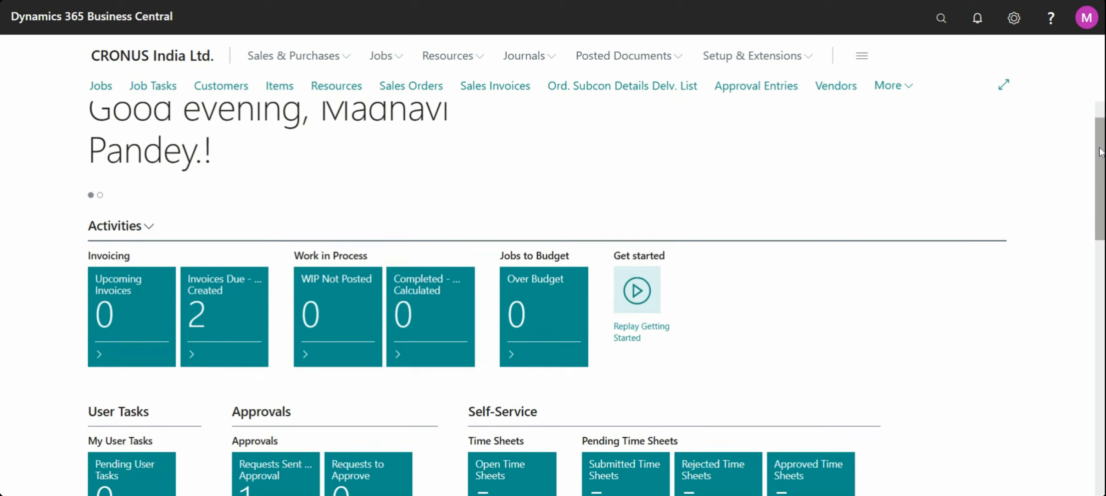
{"action": "scroll", "coordinate": [1102, 184], "scroll_direction": "down", "scroll_amount": 3}
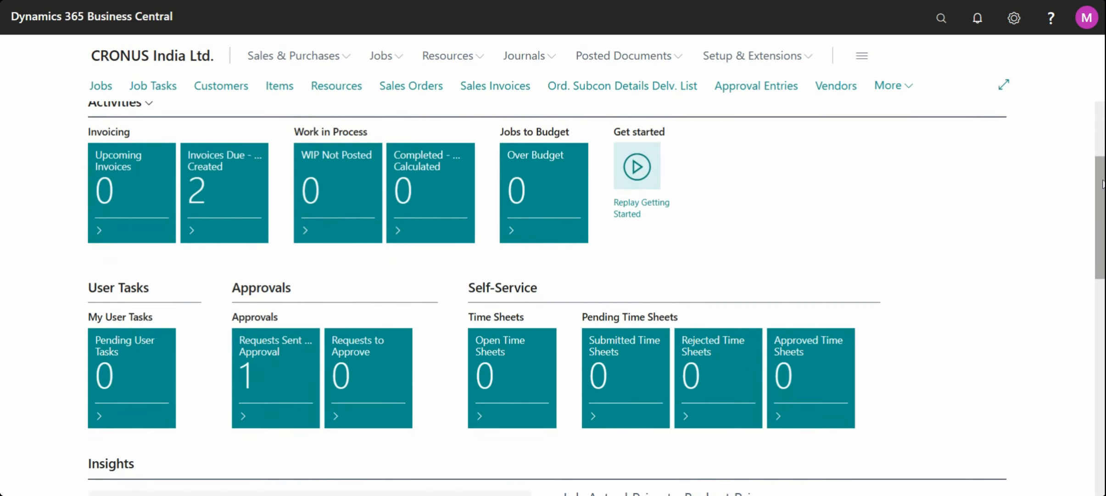
{"action": "left_click", "coordinate": [365, 376]}
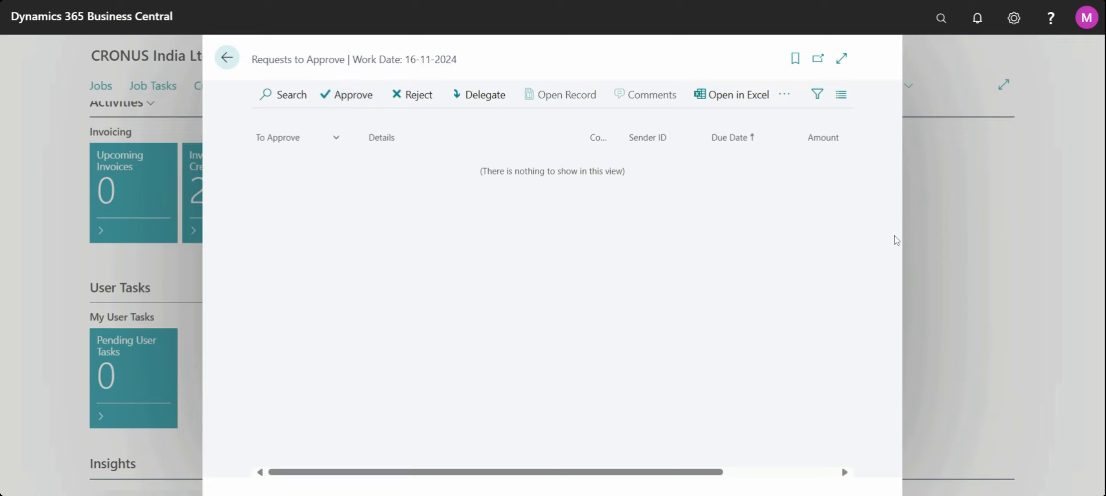
Step: Set the Work Date in My Settings to today's date using the shorthand t
{"action": "left_click", "coordinate": [1015, 20]}
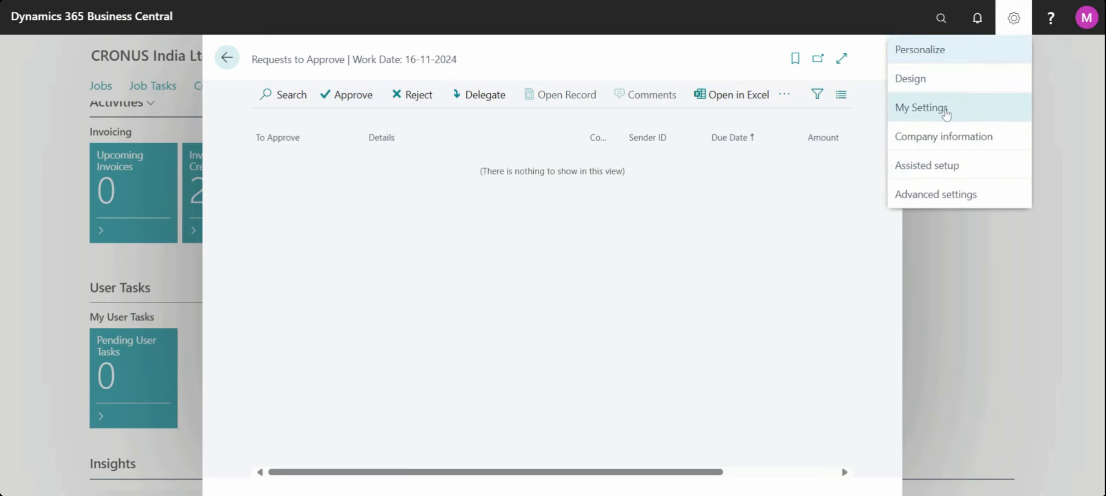
{"action": "left_click", "coordinate": [945, 108]}
{"action": "left_click", "coordinate": [620, 196]}
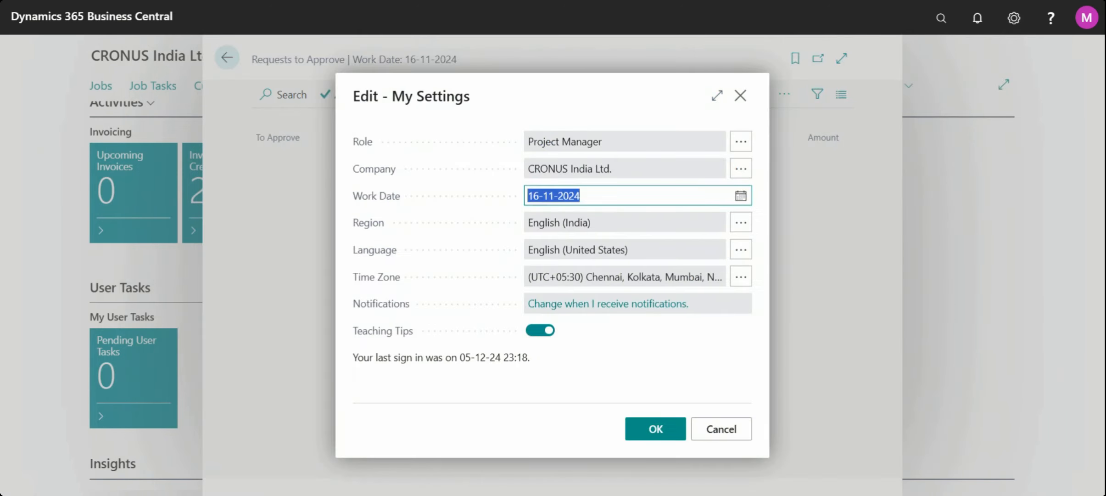
{"action": "left_click", "coordinate": [619, 196]}
{"action": "left_click", "coordinate": [619, 196]}
{"action": "type", "text": "t"}
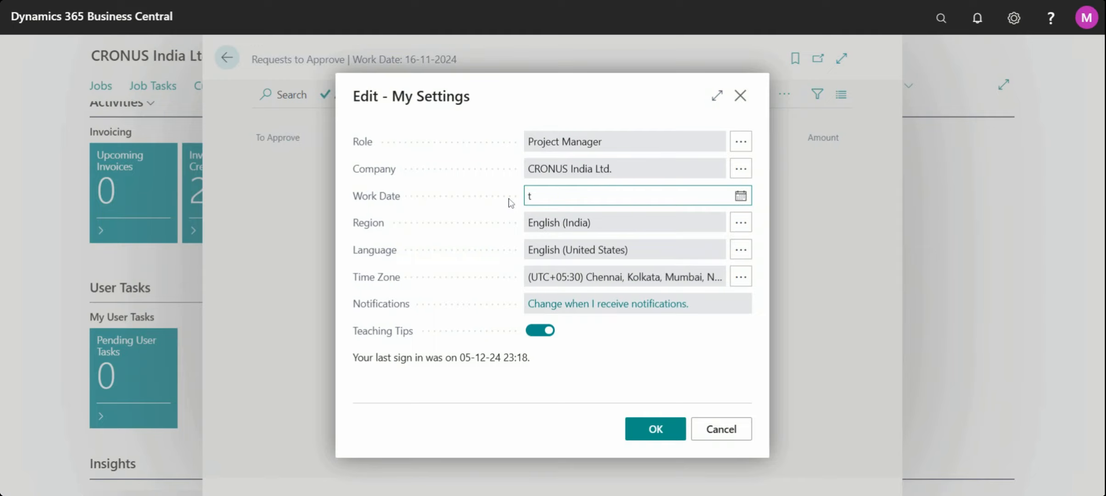
{"action": "left_click", "coordinate": [656, 436]}
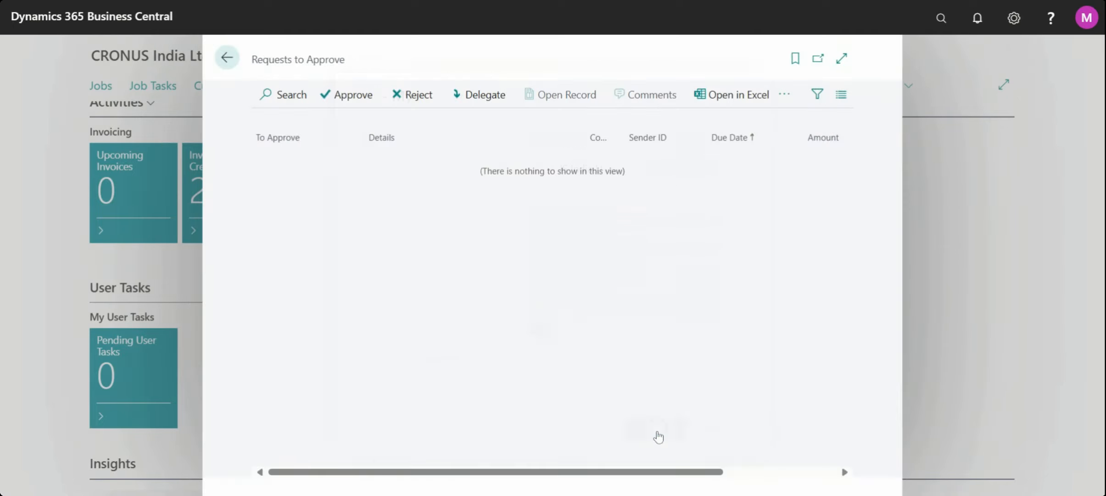